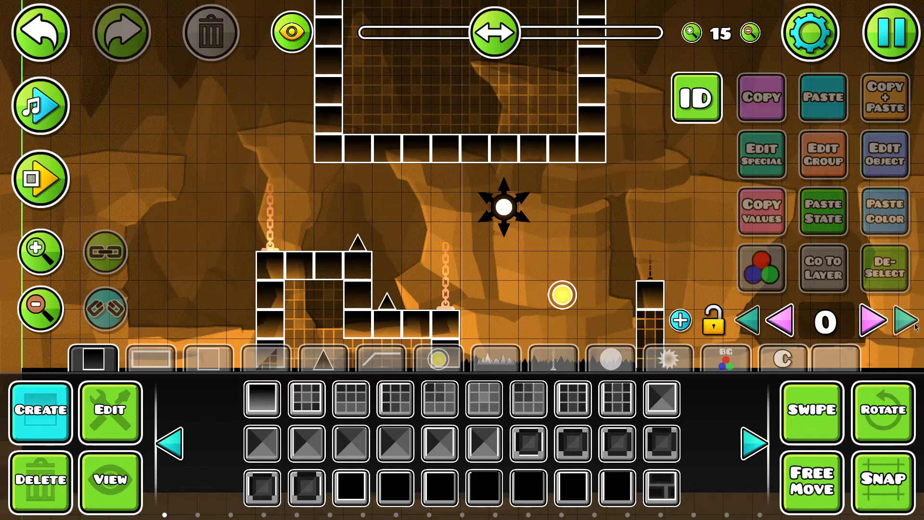
Switch to editor layer 1 and place one plain solid square block in the open area below the hanging structure
{"action": "left_click", "coordinate": [875, 332]}
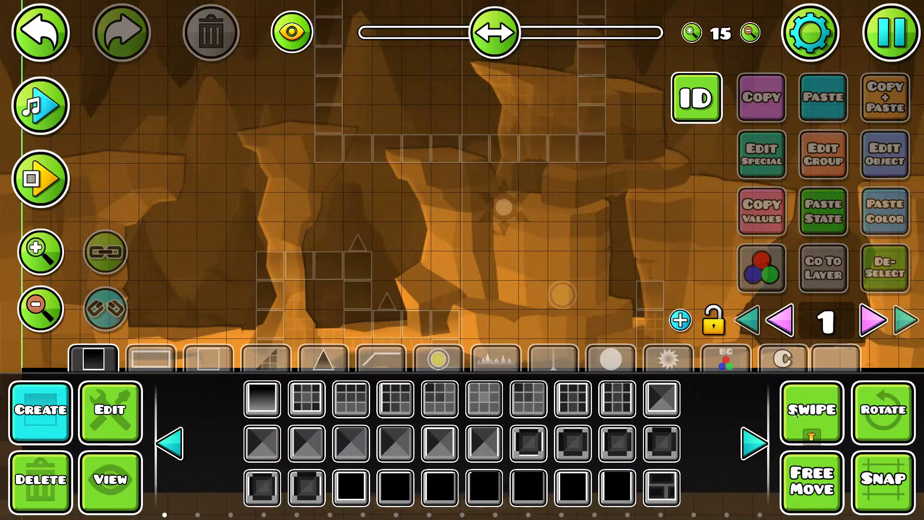
{"action": "left_click", "coordinate": [751, 443]}
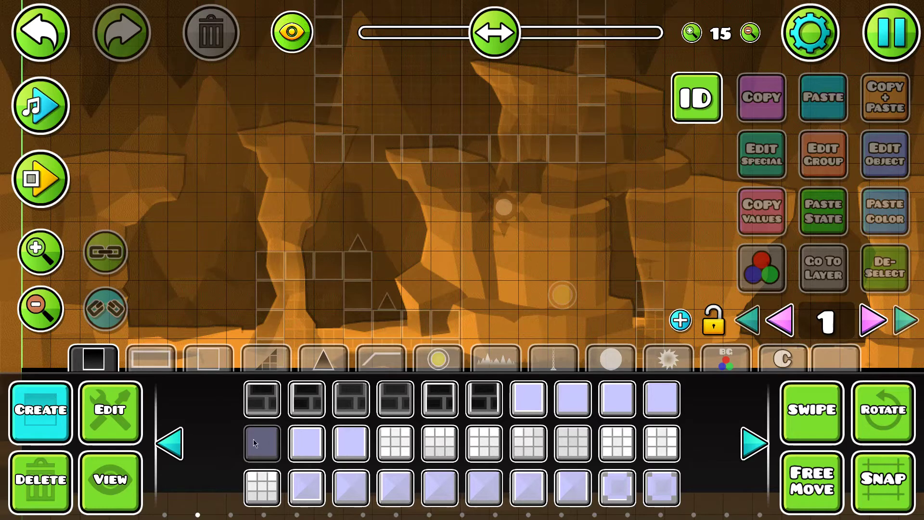
{"action": "left_click", "coordinate": [485, 249]}
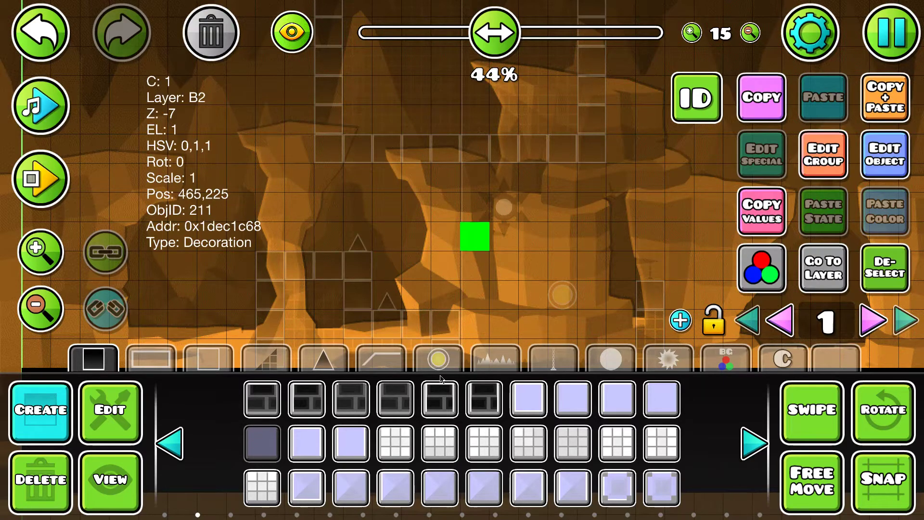
Assign the next free color channel, 2, to the block and keep that channel white
{"action": "left_click", "coordinate": [888, 177]}
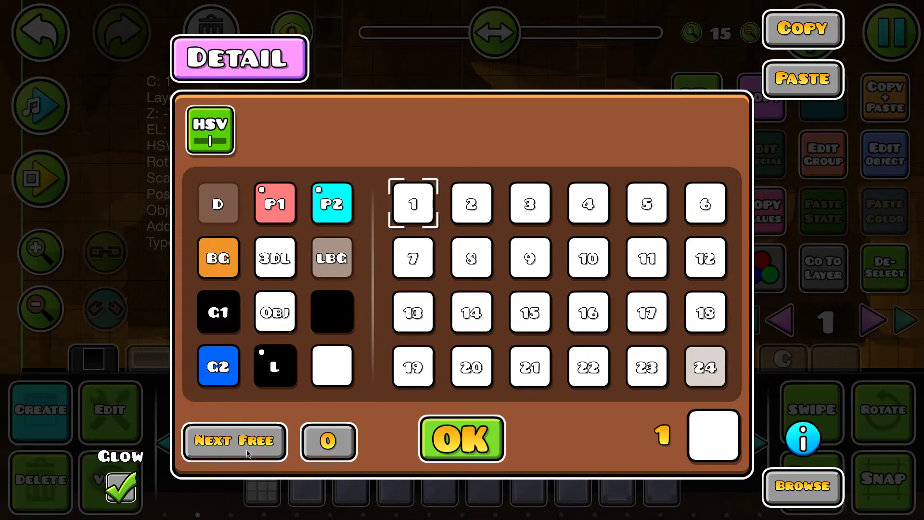
{"action": "left_click", "coordinate": [269, 451]}
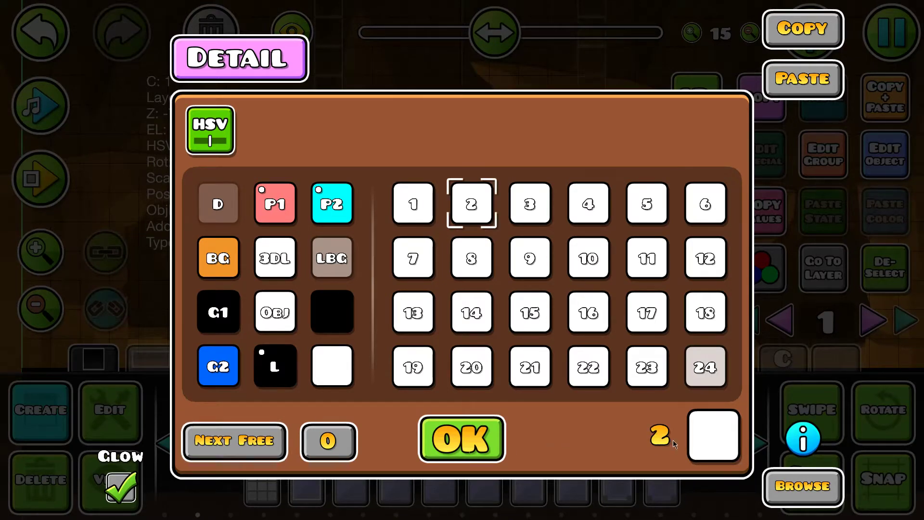
{"action": "left_click", "coordinate": [714, 435]}
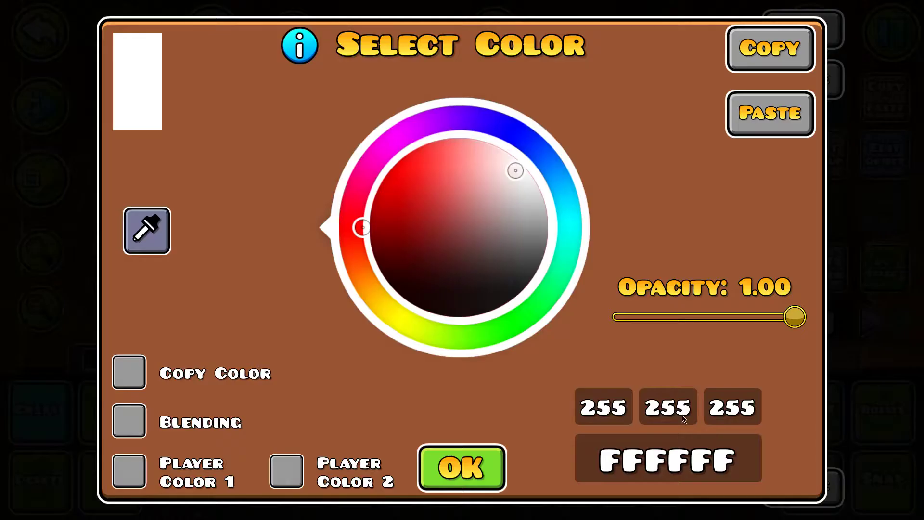
{"action": "key", "text": "Escape"}
{"action": "key", "text": "Escape"}
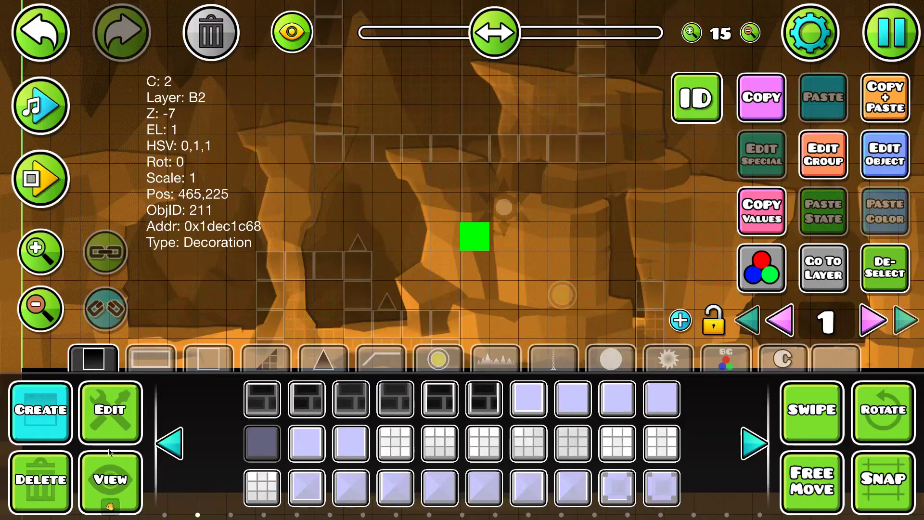
Scale the block up to 21.28 so that it covers the platforms and obstacles
{"action": "left_click", "coordinate": [105, 409]}
{"action": "left_click", "coordinate": [43, 299]}
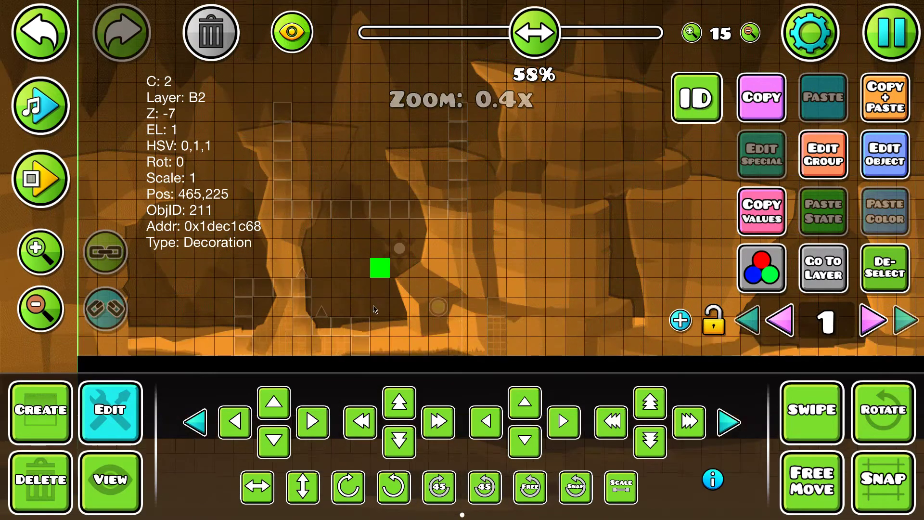
{"action": "left_click", "coordinate": [612, 492]}
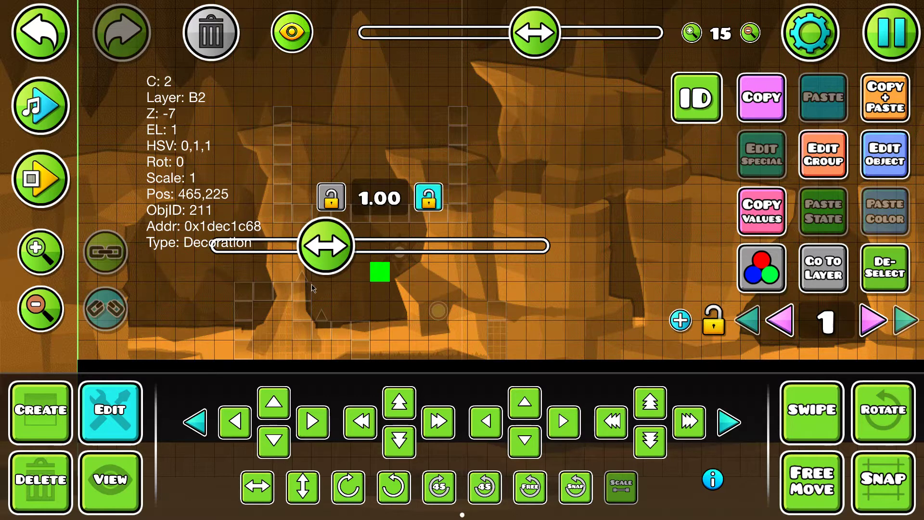
{"action": "left_click_drag", "start_coordinate": [338, 247], "coordinate": [919, 255]}
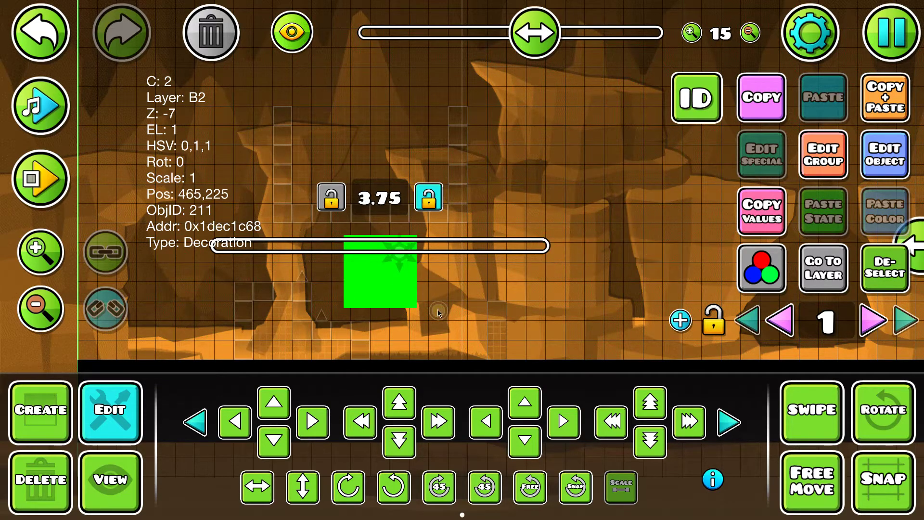
{"action": "scroll", "coordinate": [438, 311], "scroll_direction": "right", "scroll_amount": 10}
{"action": "left_click_drag", "start_coordinate": [373, 257], "coordinate": [892, 256]}
{"action": "scroll", "coordinate": [466, 262], "scroll_direction": "right", "scroll_amount": 10}
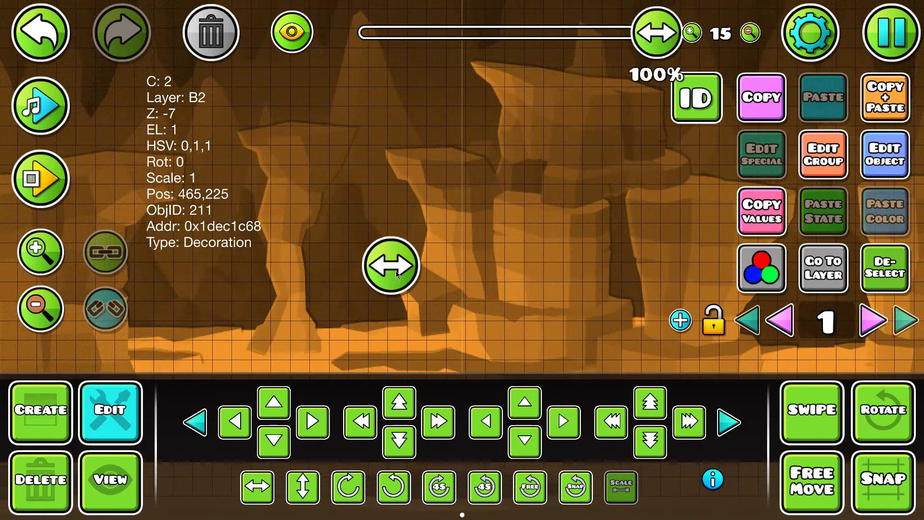
{"action": "left_click_drag", "start_coordinate": [396, 274], "coordinate": [922, 274]}
{"action": "left_click_drag", "start_coordinate": [580, 209], "coordinate": [39, 265]}
{"action": "left_click_drag", "start_coordinate": [378, 321], "coordinate": [912, 324]}
{"action": "left_click_drag", "start_coordinate": [696, 269], "coordinate": [119, 282]}
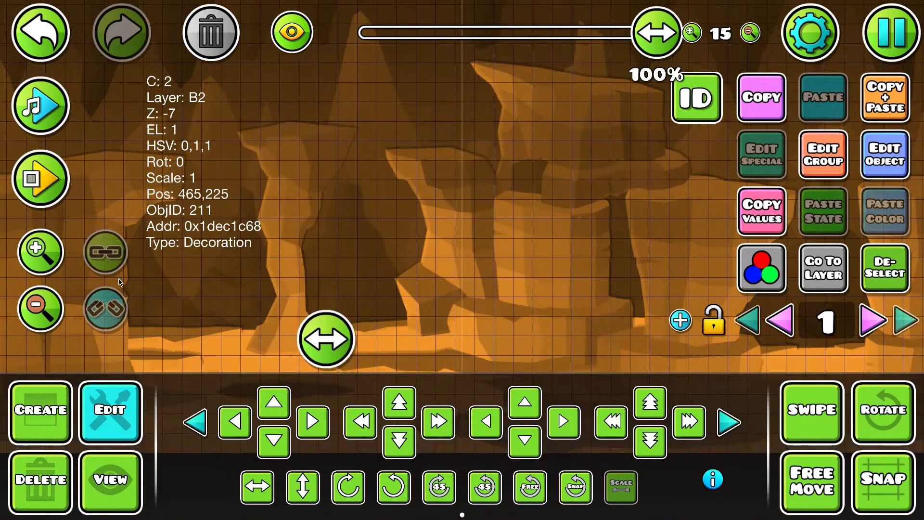
{"action": "left_click_drag", "start_coordinate": [326, 338], "coordinate": [867, 340]}
{"action": "left_click_drag", "start_coordinate": [573, 264], "coordinate": [26, 266]}
{"action": "left_click_drag", "start_coordinate": [319, 343], "coordinate": [922, 343]}
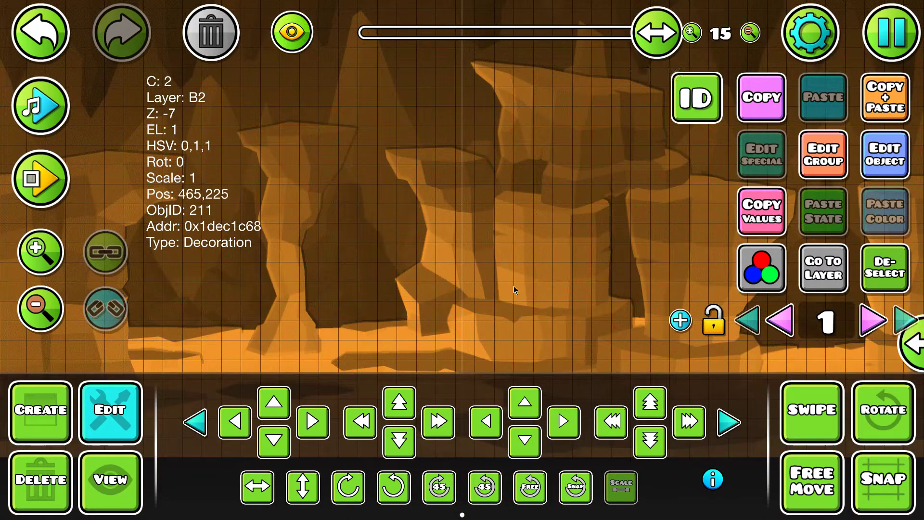
{"action": "scroll", "coordinate": [513, 287], "scroll_direction": "down", "scroll_amount": 3}
{"action": "scroll", "coordinate": [464, 282], "scroll_direction": "left", "scroll_amount": 15}
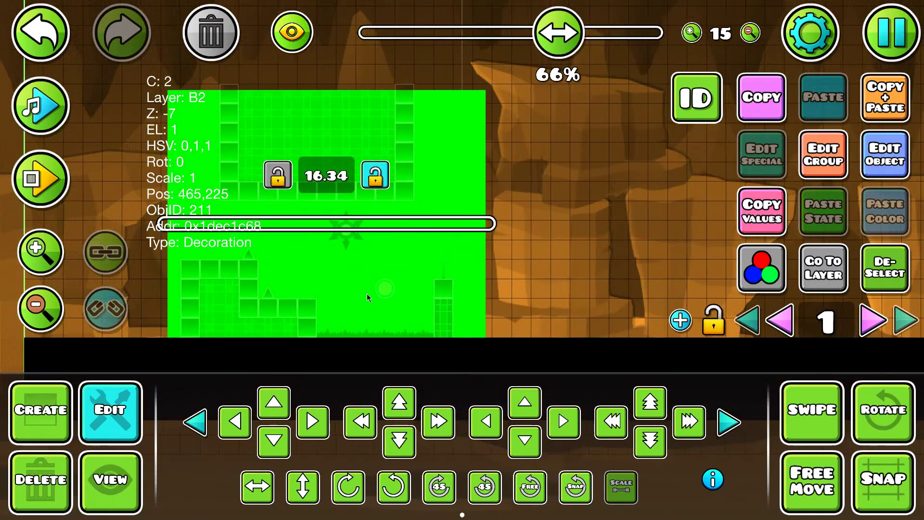
{"action": "left_click_drag", "start_coordinate": [366, 294], "coordinate": [29, 301]}
{"action": "left_click_drag", "start_coordinate": [577, 281], "coordinate": [1, 260]}
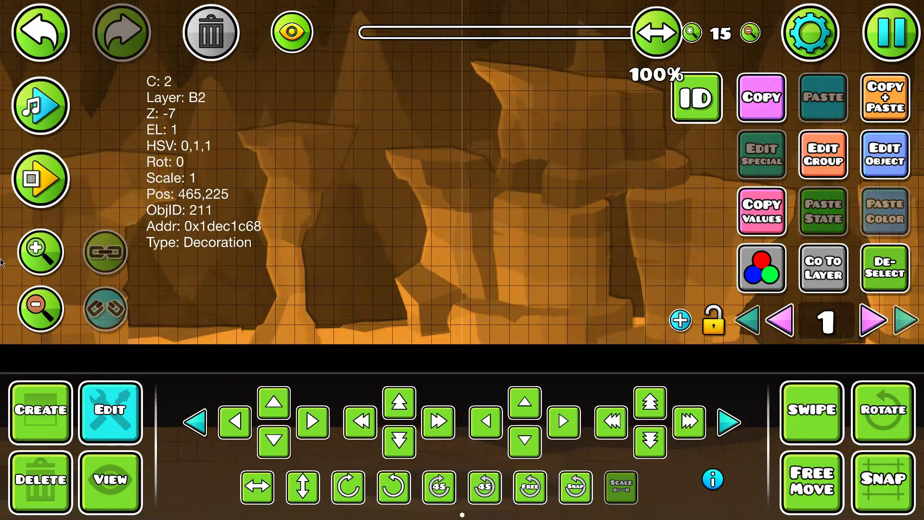
{"action": "mouse_move", "coordinate": [353, 277]}
{"action": "left_mouse_down"}
{"action": "mouse_move", "coordinate": [360, 248]}
{"action": "mouse_move", "coordinate": [361, 278]}
{"action": "left_mouse_up"}
{"action": "left_click_drag", "start_coordinate": [402, 234], "coordinate": [902, 212]}
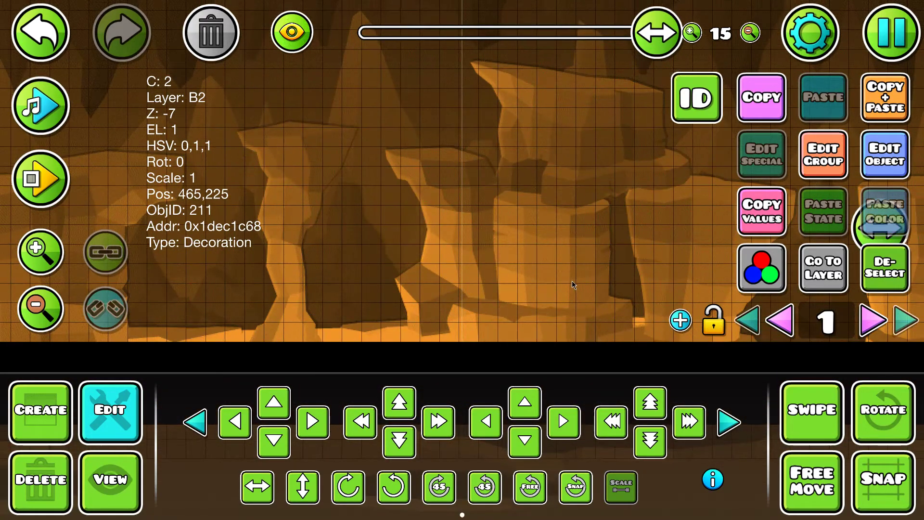
{"action": "left_click_drag", "start_coordinate": [524, 274], "coordinate": [20, 278]}
{"action": "left_click_drag", "start_coordinate": [282, 266], "coordinate": [567, 251]}
{"action": "left_click_drag", "start_coordinate": [623, 227], "coordinate": [873, 287]}
{"action": "left_click_drag", "start_coordinate": [650, 41], "coordinate": [535, 54]}
{"action": "key", "text": "a"}
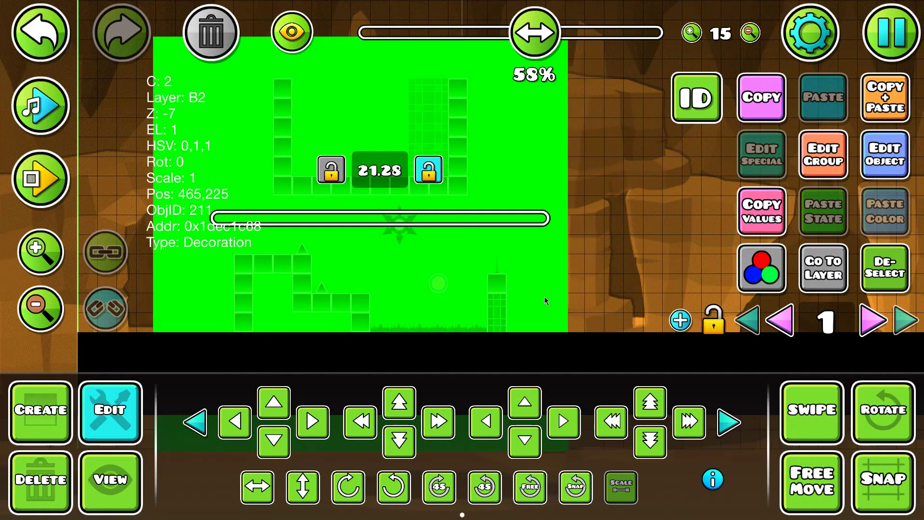
Turn on Dont Fade and Dont Enter for the enlarged block and deselect it
{"action": "left_click", "coordinate": [813, 166]}
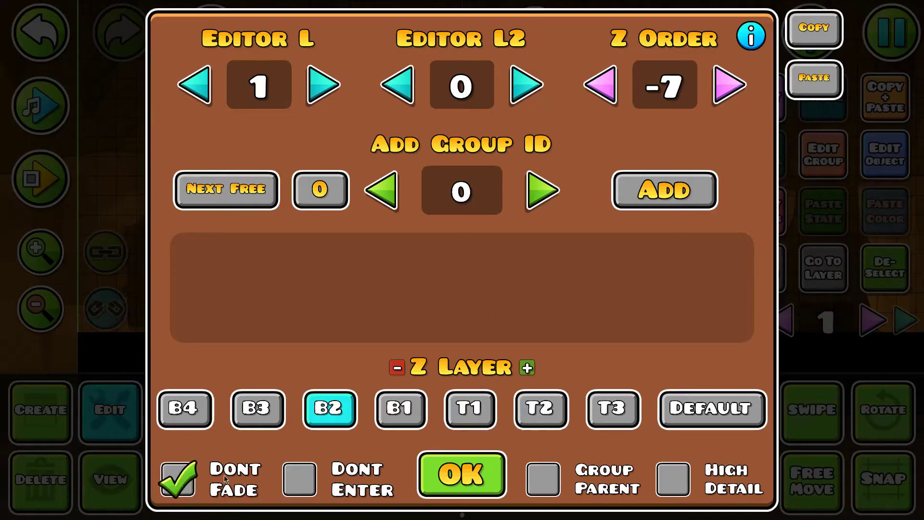
{"action": "left_click", "coordinate": [458, 477]}
{"action": "left_click", "coordinate": [865, 257]}
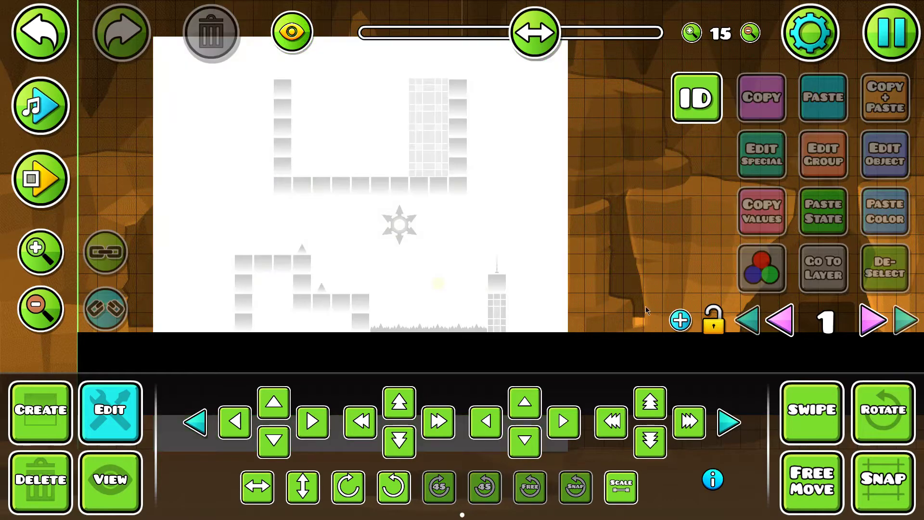
Duplicate the enlarged block and move the copy three large increments to the right, overlapping the original
{"action": "key", "text": "ctrl+z"}
{"action": "key", "text": "ctrl+d"}
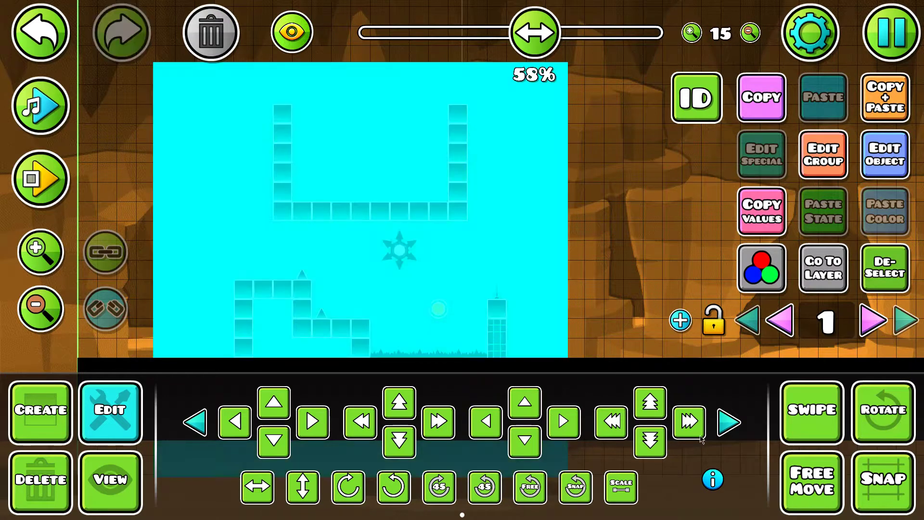
{"action": "left_click", "coordinate": [686, 426]}
{"action": "left_click", "coordinate": [686, 427]}
{"action": "left_click", "coordinate": [684, 427]}
Duplicate the block again and move this copy past the original to cover the area before the level start
{"action": "left_click", "coordinate": [618, 430]}
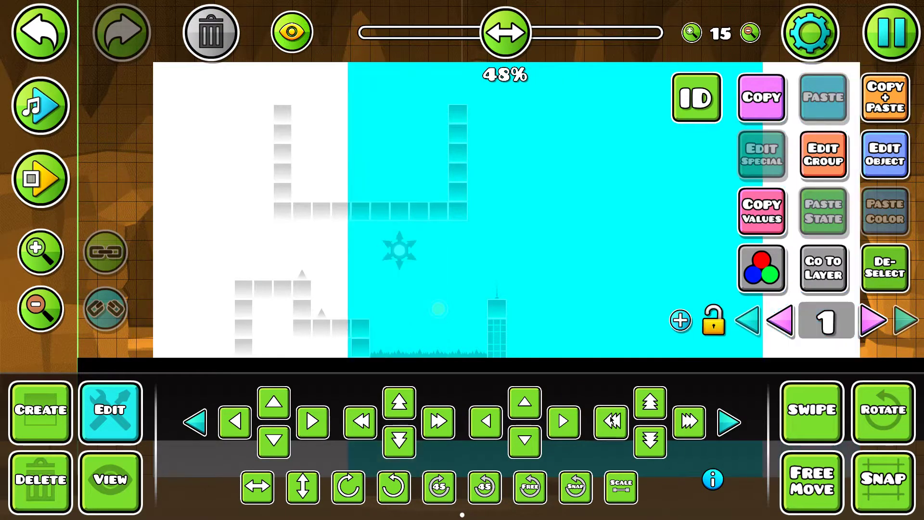
{"action": "left_click", "coordinate": [619, 431]}
{"action": "left_click", "coordinate": [619, 431]}
{"action": "left_click", "coordinate": [618, 431]}
{"action": "left_click", "coordinate": [618, 431]}
{"action": "left_click", "coordinate": [571, 430]}
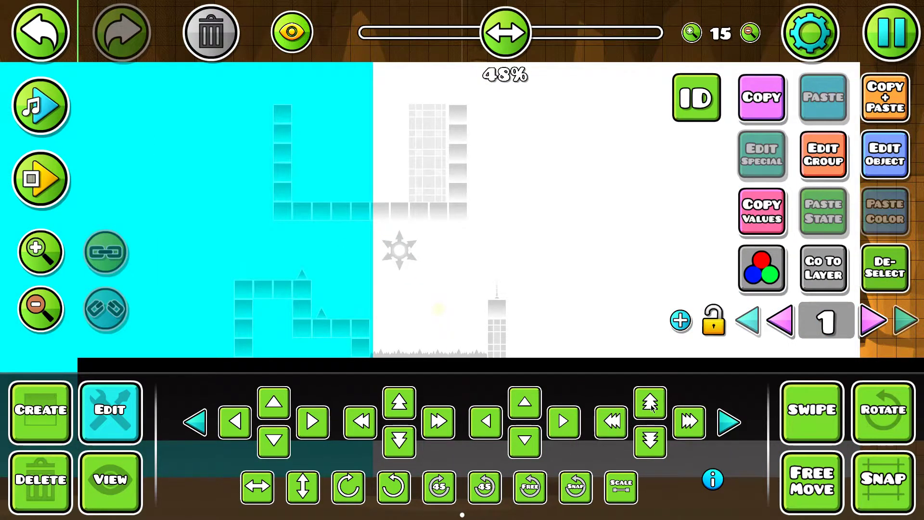
Add a second row of duplicated blocks above the first, spaced to the right to cover the upper area
{"action": "left_click", "coordinate": [660, 408]}
{"action": "left_click", "coordinate": [690, 422]}
{"action": "left_click", "coordinate": [689, 421]}
{"action": "left_click", "coordinate": [689, 421]}
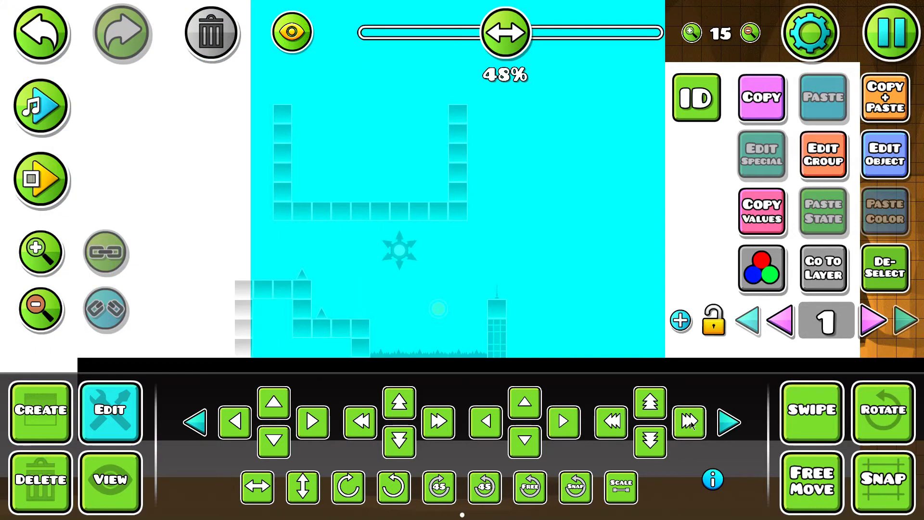
{"action": "left_click", "coordinate": [689, 422]}
{"action": "left_click", "coordinate": [689, 421]}
{"action": "left_click", "coordinate": [878, 288]}
{"action": "scroll", "coordinate": [485, 336], "scroll_direction": "up", "scroll_amount": 1}
{"action": "key", "text": "ctrl+z"}
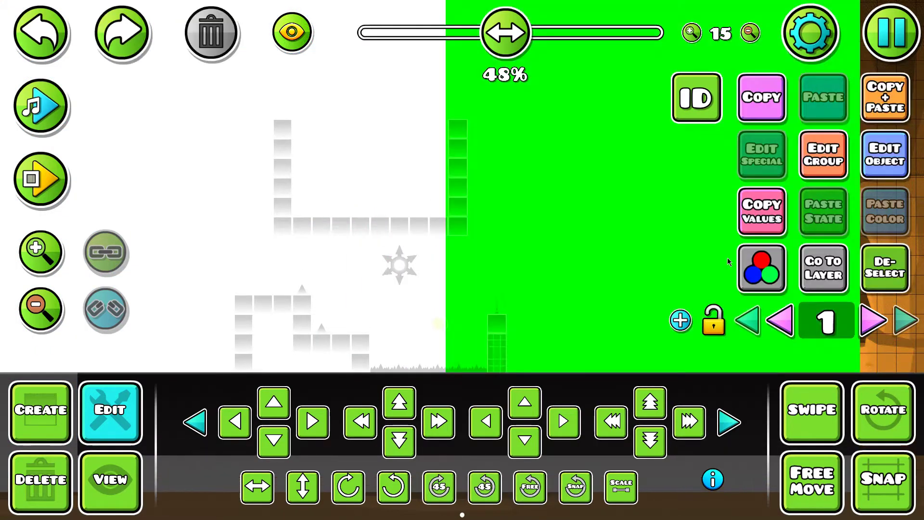
Select all the large white blocks together with Swipe and add them to group 1
{"action": "left_click", "coordinate": [807, 428]}
{"action": "left_click", "coordinate": [41, 311]}
{"action": "left_click", "coordinate": [41, 310]}
{"action": "left_click", "coordinate": [41, 311]}
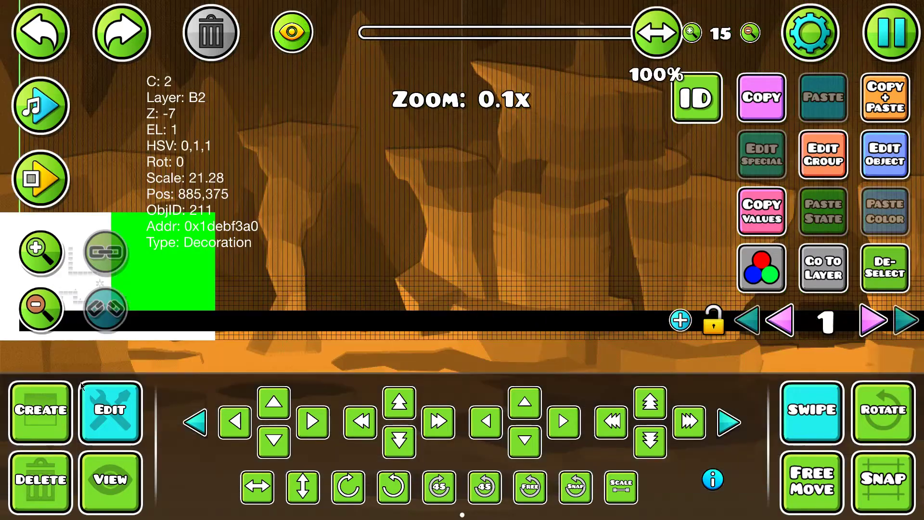
{"action": "left_click_drag", "start_coordinate": [270, 189], "coordinate": [110, 476]}
{"action": "left_click", "coordinate": [824, 159]}
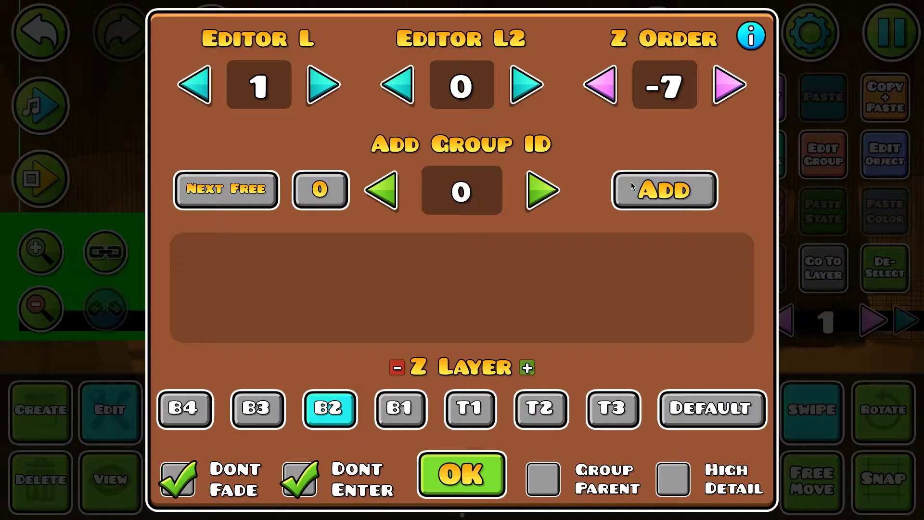
{"action": "left_click", "coordinate": [626, 199]}
{"action": "left_click", "coordinate": [462, 474]}
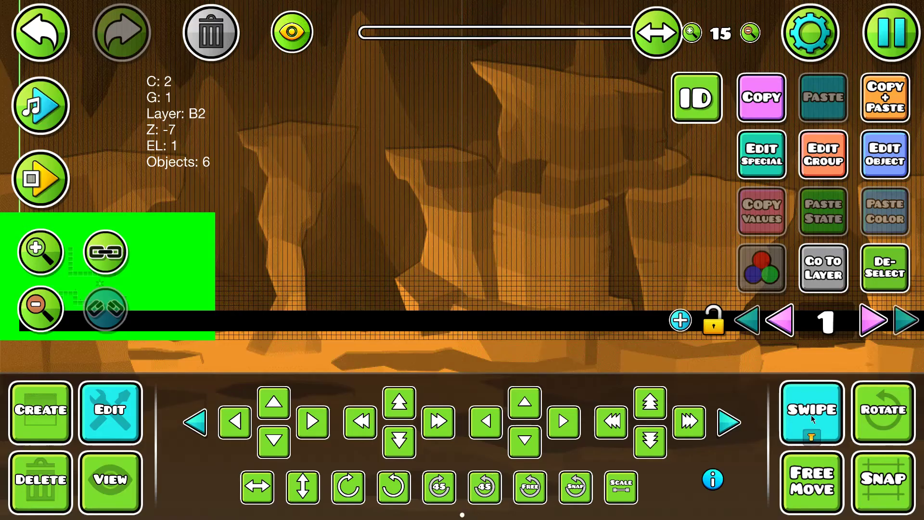
Place an Alpha trigger near the level start, above the white blocks
{"action": "left_click", "coordinate": [50, 420]}
{"action": "left_click", "coordinate": [41, 249]}
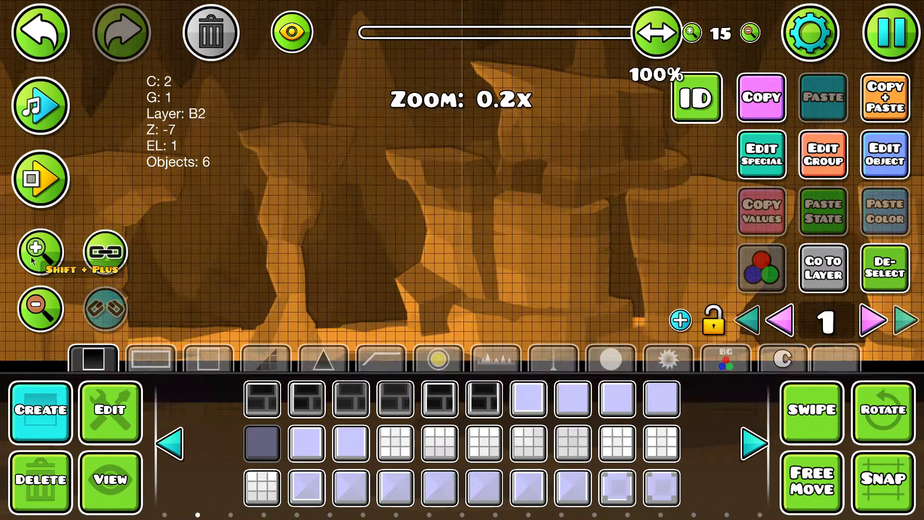
{"action": "left_click", "coordinate": [41, 249]}
{"action": "left_click", "coordinate": [726, 359]}
{"action": "left_click_drag", "start_coordinate": [288, 202], "coordinate": [526, 402]}
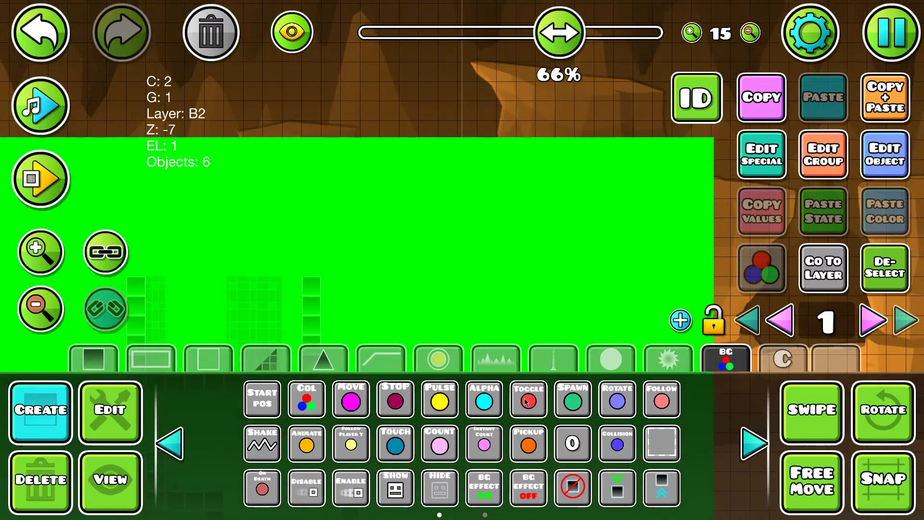
{"action": "left_click", "coordinate": [485, 399]}
{"action": "scroll", "coordinate": [336, 240], "scroll_direction": "left", "scroll_amount": 3}
{"action": "left_click", "coordinate": [107, 182]}
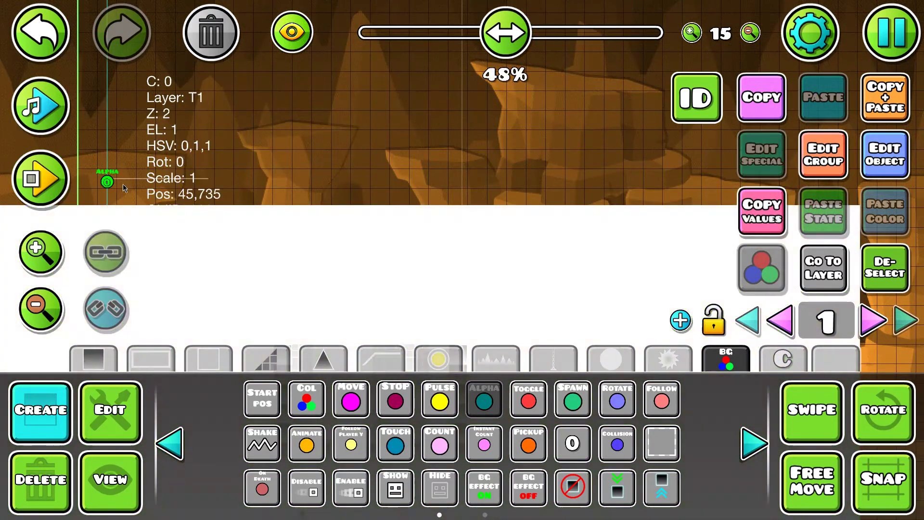
Set the Alpha trigger to target group 1 with opacity 0.00 and the shortest fade time, and deselect it
{"action": "left_click", "coordinate": [883, 159]}
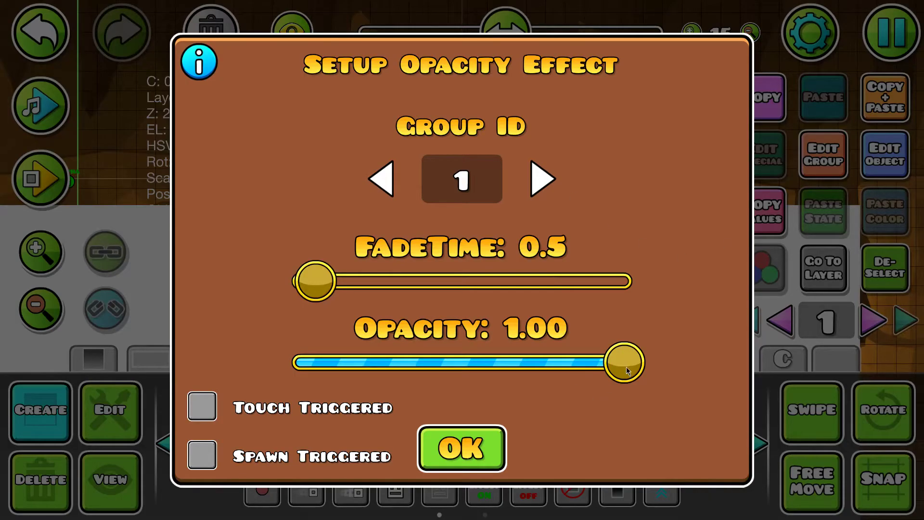
{"action": "left_click_drag", "start_coordinate": [627, 369], "coordinate": [301, 340]}
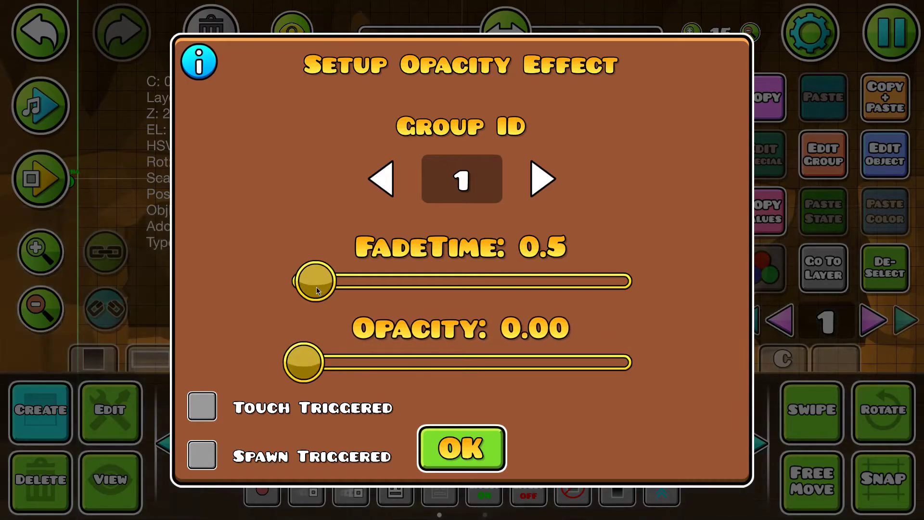
{"action": "left_click_drag", "start_coordinate": [317, 291], "coordinate": [302, 283]}
{"action": "left_click", "coordinate": [462, 448]}
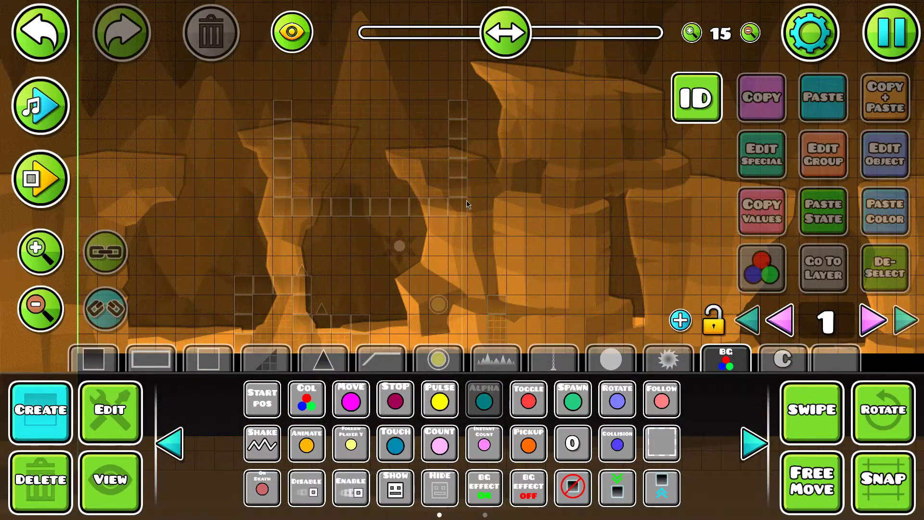
{"action": "left_click", "coordinate": [884, 267]}
Move the Alpha trigger near the level start to editor layer 0, deselect it and show that layer
{"action": "left_click", "coordinate": [116, 387]}
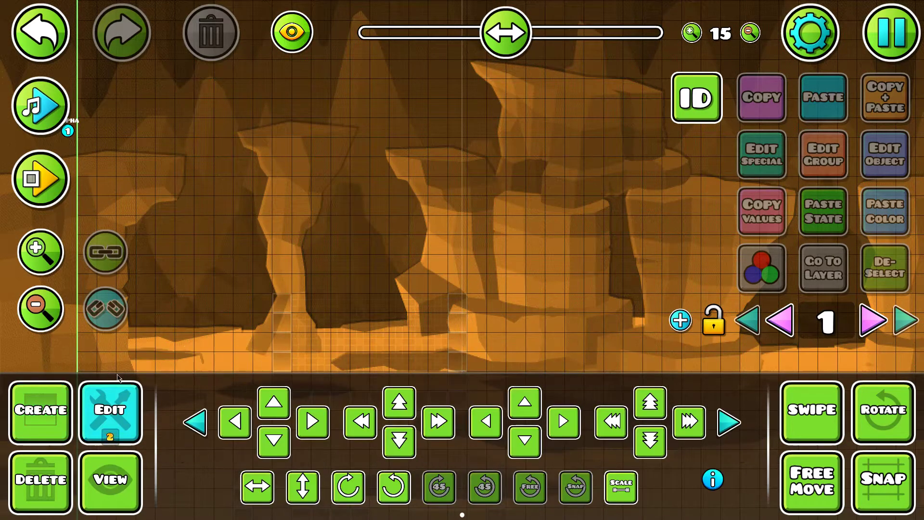
{"action": "left_click", "coordinate": [66, 117]}
{"action": "left_click", "coordinate": [66, 117]}
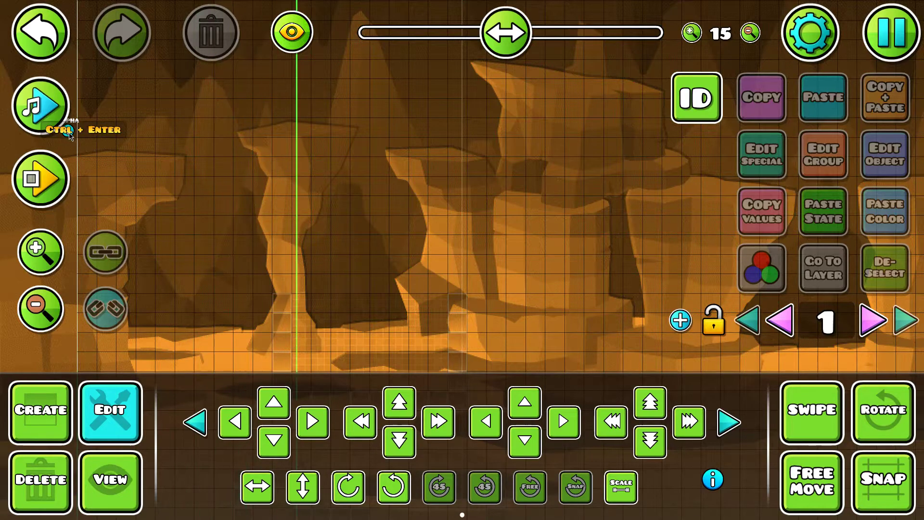
{"action": "left_click", "coordinate": [71, 135]}
{"action": "left_click", "coordinate": [865, 162]}
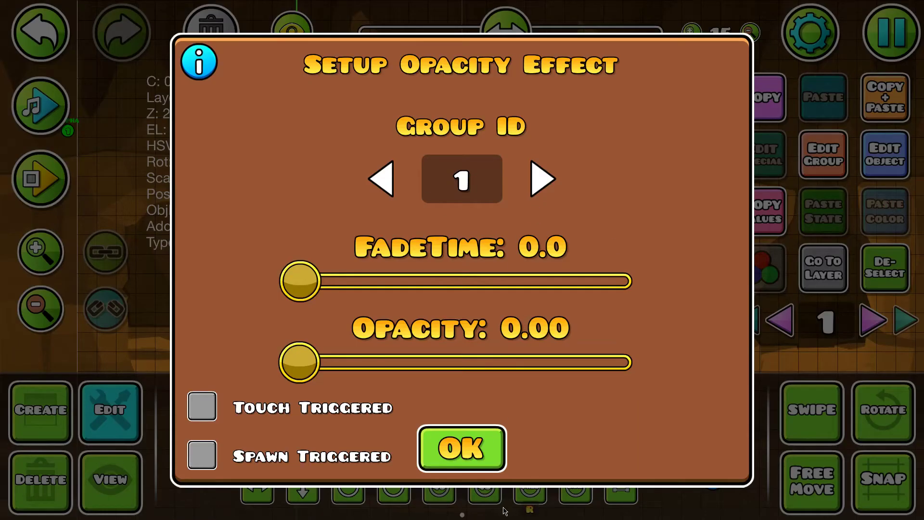
{"action": "left_click", "coordinate": [461, 447]}
{"action": "left_click", "coordinate": [823, 155]}
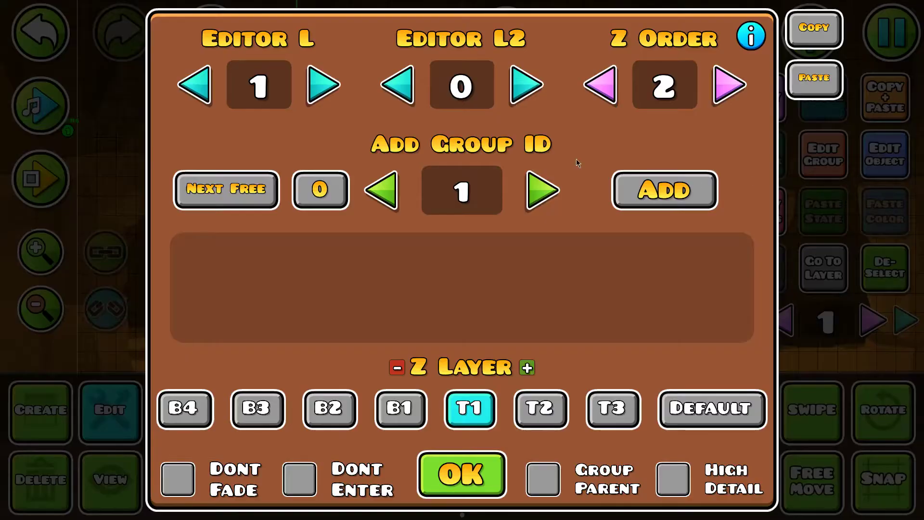
{"action": "left_click", "coordinate": [543, 478]}
{"action": "left_click", "coordinate": [462, 474]}
{"action": "left_click", "coordinate": [778, 322]}
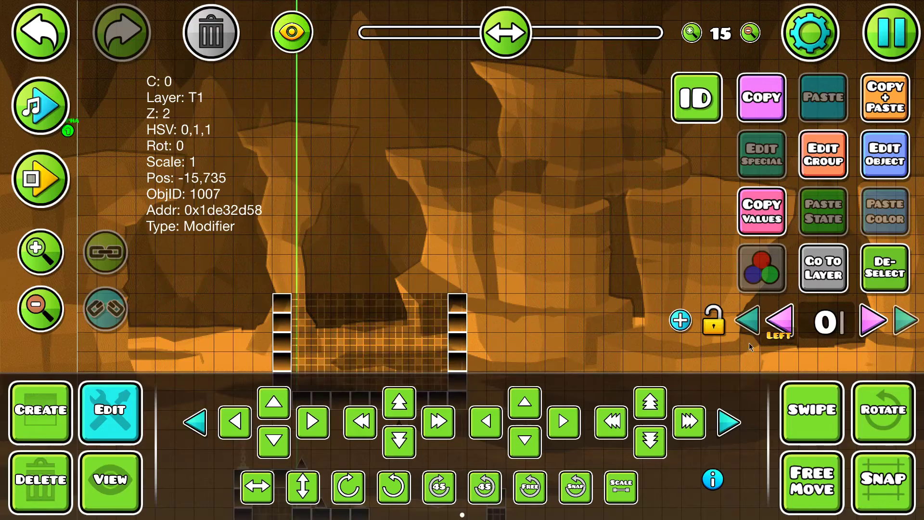
{"action": "scroll", "coordinate": [749, 347], "scroll_direction": "down", "scroll_amount": 4}
{"action": "left_click", "coordinate": [870, 278]}
Play back the level and stop the playhead above the framed block structure
{"action": "scroll", "coordinate": [539, 245], "scroll_direction": "down", "scroll_amount": 1}
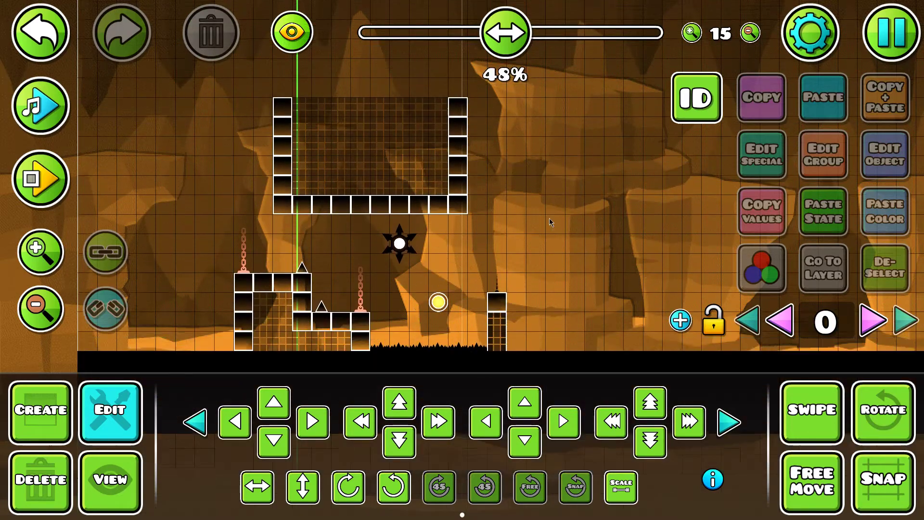
{"action": "scroll", "coordinate": [550, 218], "scroll_direction": "up", "scroll_amount": 1}
{"action": "left_click", "coordinate": [31, 110]}
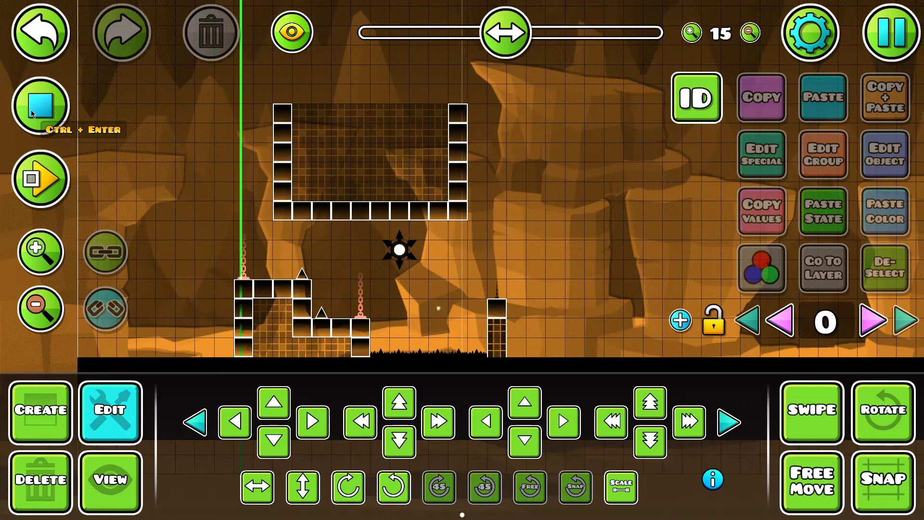
{"action": "left_click", "coordinate": [31, 110]}
{"action": "scroll", "coordinate": [188, 284], "scroll_direction": "up", "scroll_amount": 3}
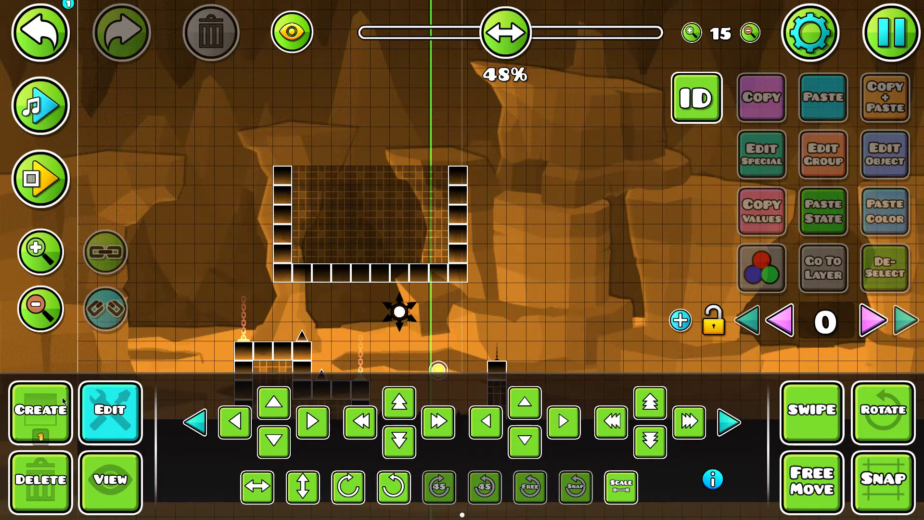
Place an Alpha trigger above the framed structure, targeting group 1 with fade time 0.0 and opacity 1.00
{"action": "left_click", "coordinate": [64, 402]}
{"action": "left_click", "coordinate": [418, 120]}
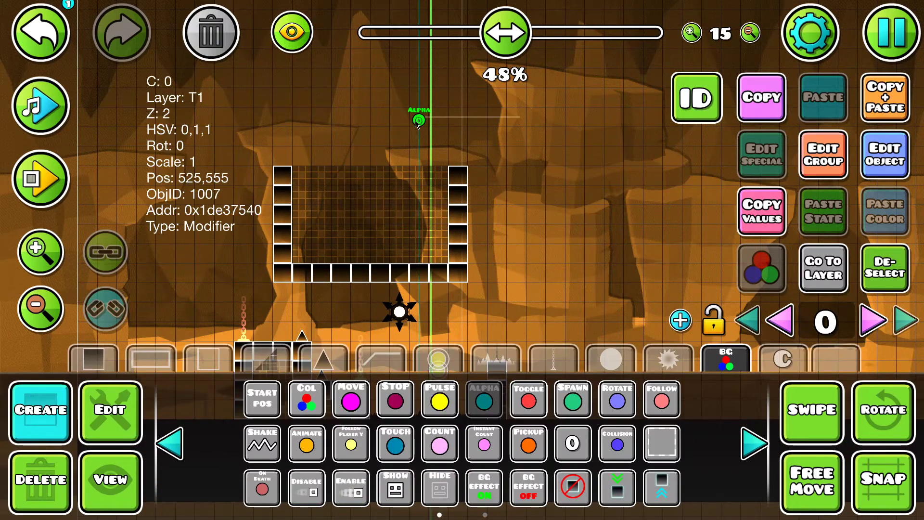
{"action": "left_click", "coordinate": [875, 169]}
{"action": "left_click", "coordinate": [544, 181]}
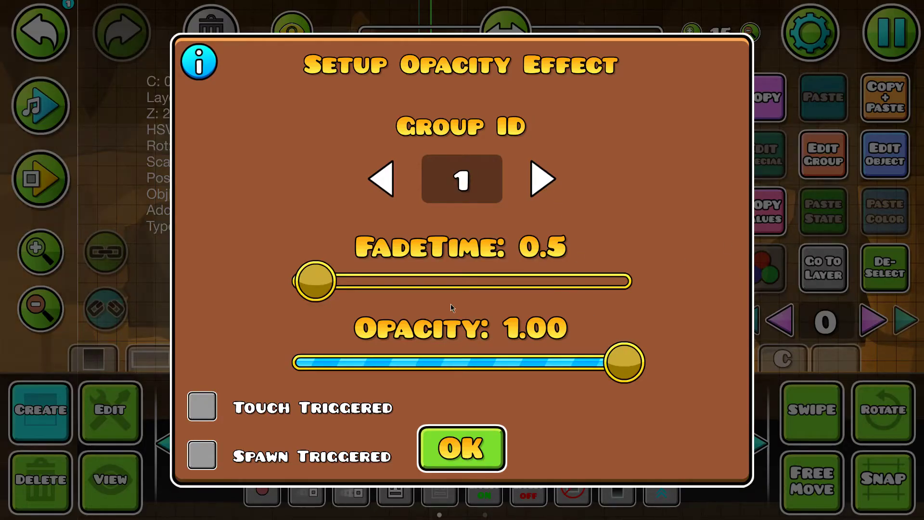
{"action": "left_click_drag", "start_coordinate": [308, 282], "coordinate": [297, 284]}
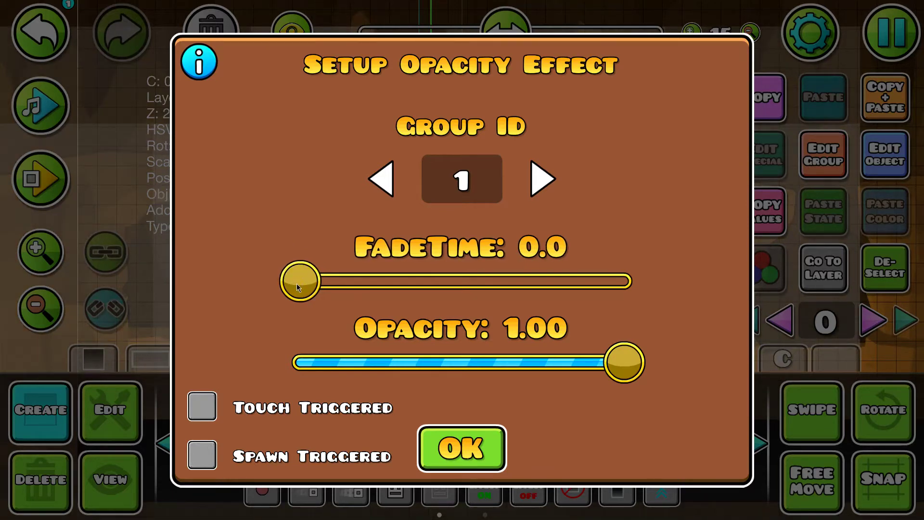
{"action": "left_click", "coordinate": [458, 436]}
{"action": "scroll", "coordinate": [494, 282], "scroll_direction": "up", "scroll_amount": 2}
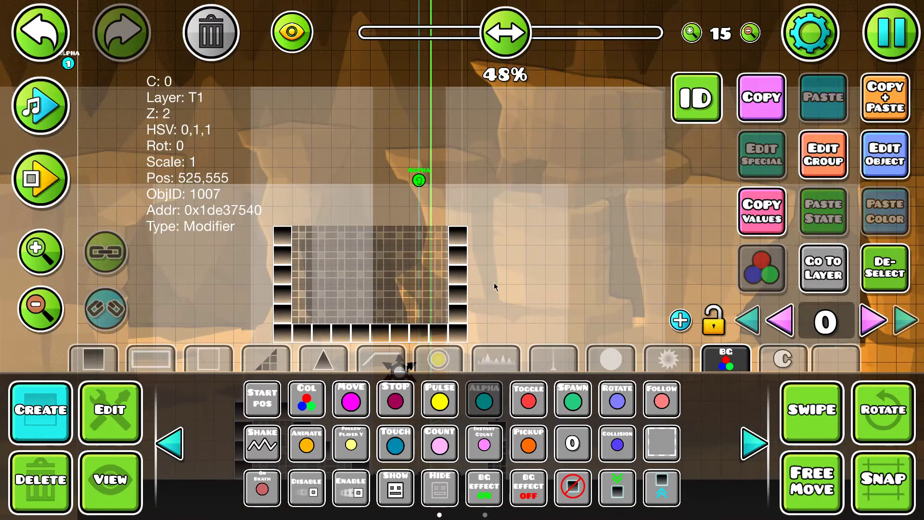
Duplicate the new Alpha trigger and offset the copy one grid square up and slightly to the right
{"action": "key", "text": "ctrl+d"}
{"action": "key", "text": "d"}
{"action": "key", "text": "a"}
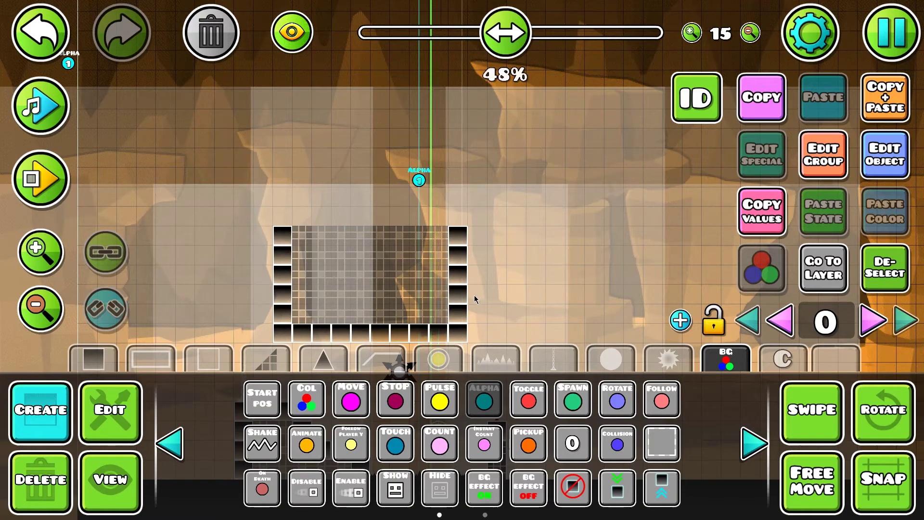
{"action": "key", "text": "shift+d"}
{"action": "key", "text": "shift+d"}
{"action": "key", "text": "ctrl+z"}
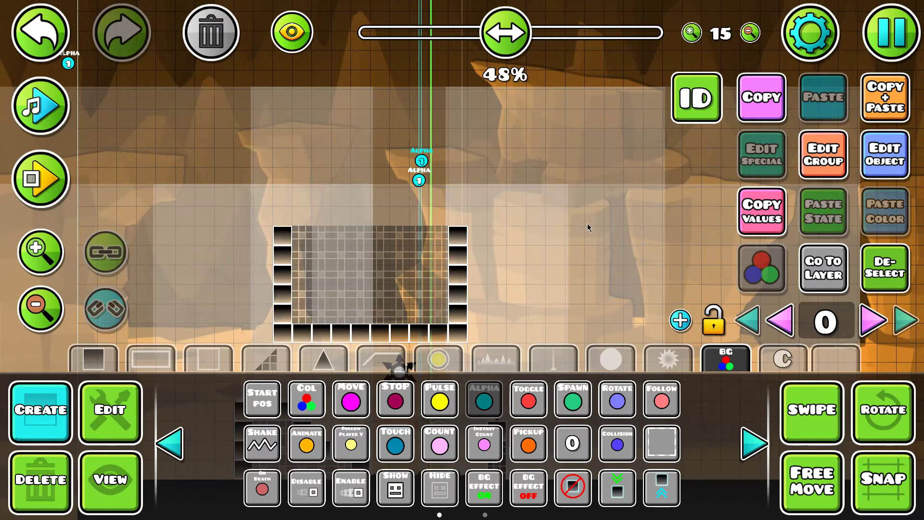
Give the duplicated Alpha trigger a short fade time and a low opacity so group 1 fades out, and deselect it
{"action": "left_click", "coordinate": [883, 175]}
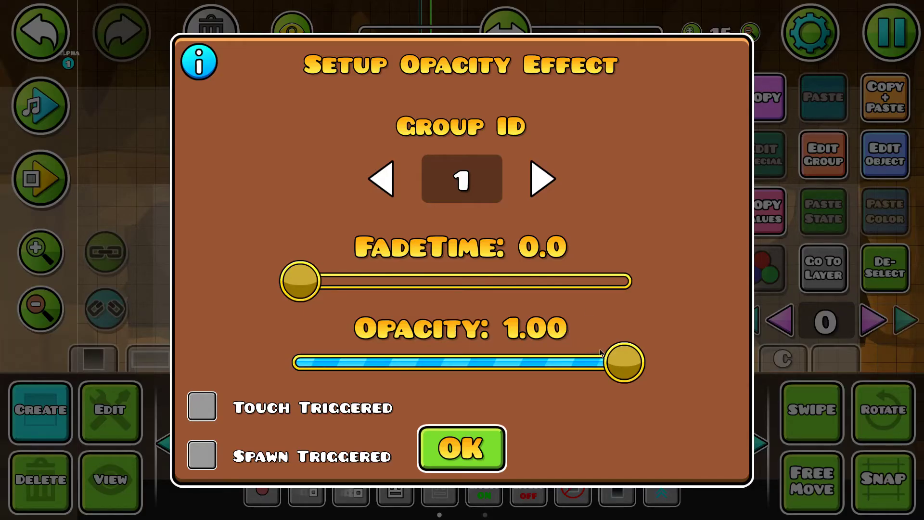
{"action": "left_click_drag", "start_coordinate": [300, 286], "coordinate": [310, 294]}
{"action": "left_click_drag", "start_coordinate": [599, 375], "coordinate": [330, 394]}
{"action": "left_click", "coordinate": [478, 438]}
{"action": "left_click_drag", "start_coordinate": [335, 222], "coordinate": [300, 116]}
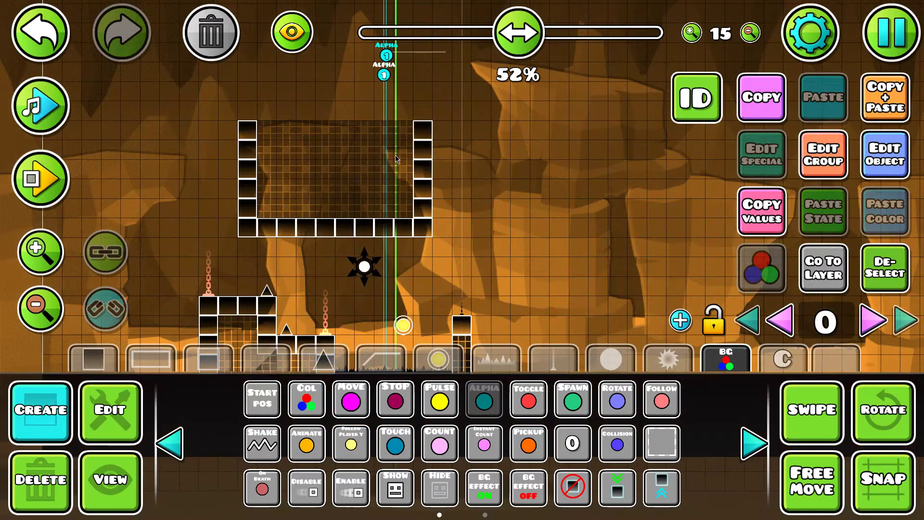
{"action": "left_click_drag", "start_coordinate": [394, 154], "coordinate": [428, 77]}
{"action": "left_click", "coordinate": [883, 261]}
{"action": "left_click", "coordinate": [886, 267]}
Show all editor layers and play back the level to check how the white overlay flashes and fades
{"action": "key", "text": "ctrl+Return"}
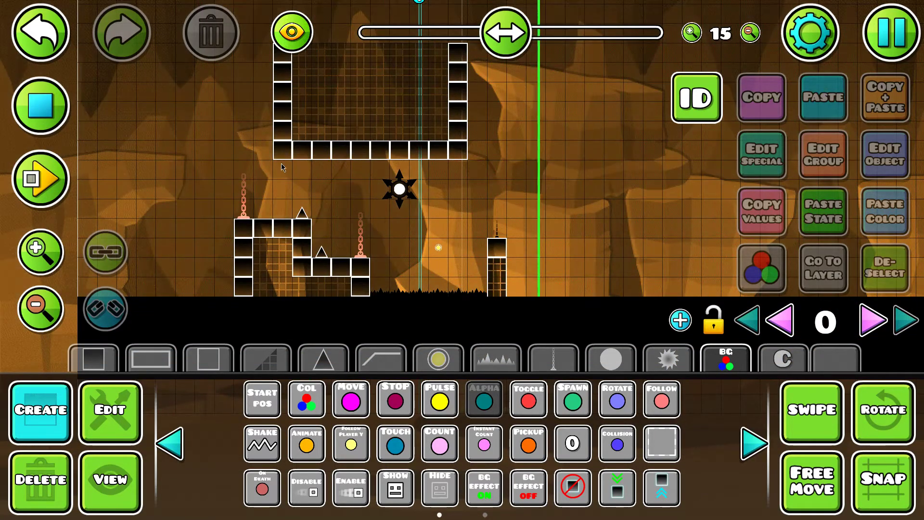
{"action": "scroll", "coordinate": [788, 351], "scroll_direction": "up", "scroll_amount": 3}
{"action": "left_click", "coordinate": [781, 323]}
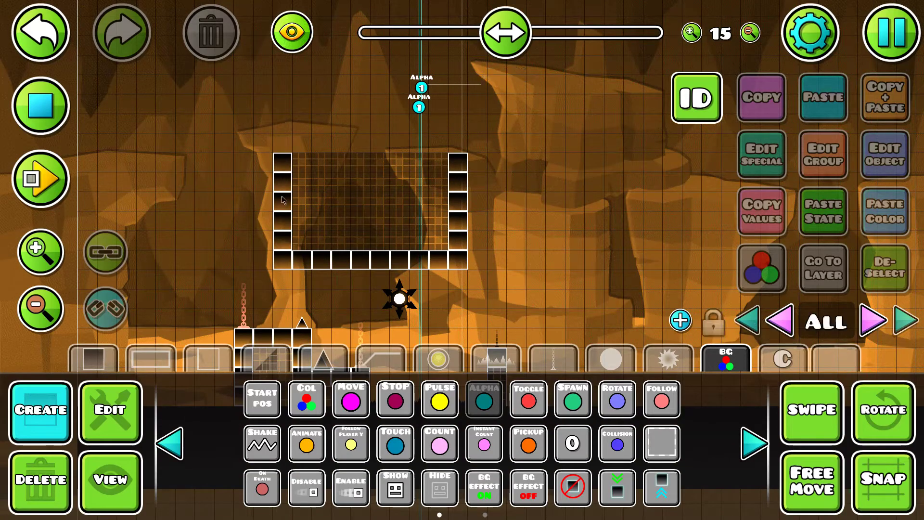
{"action": "left_click", "coordinate": [41, 109]}
{"action": "left_click", "coordinate": [41, 108]}
{"action": "scroll", "coordinate": [343, 217], "scroll_direction": "down", "scroll_amount": 2}
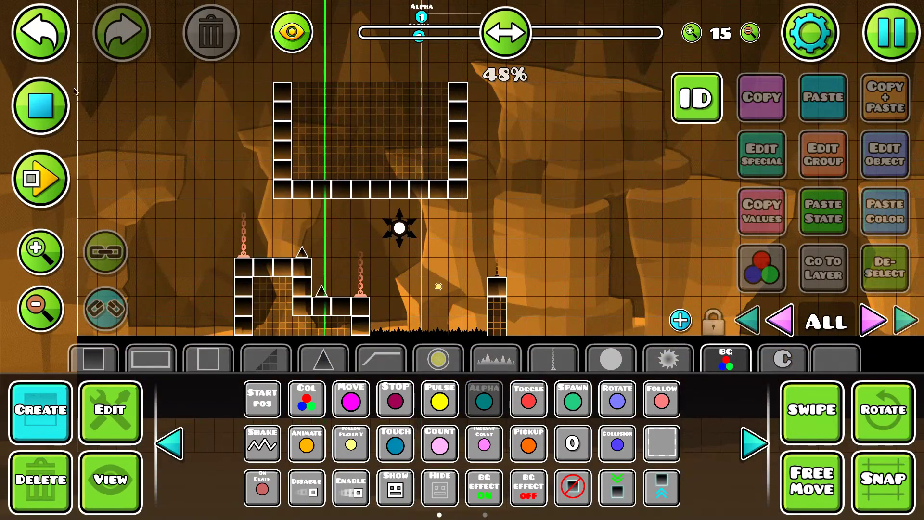
{"action": "left_click", "coordinate": [41, 109]}
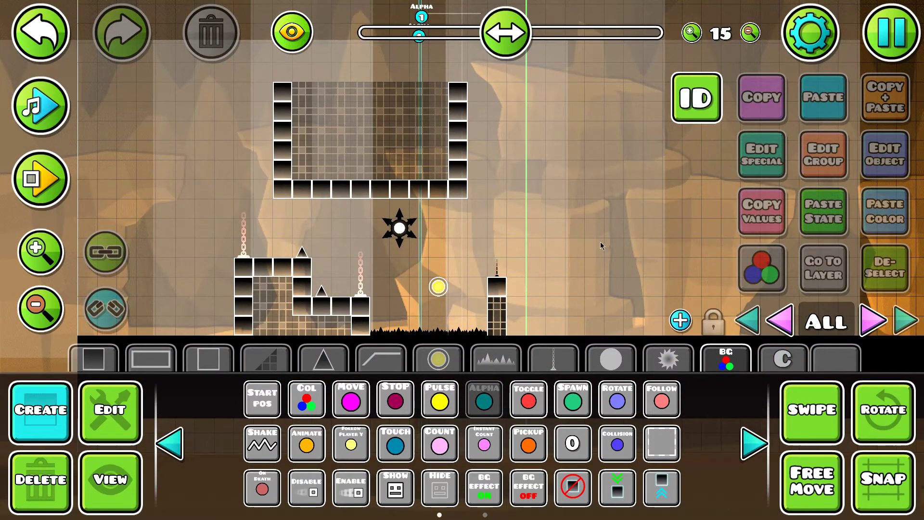
Select all the large white blocks on editor layer 1, set their Z layer to T3, and return to showing all layers
{"action": "left_click", "coordinate": [140, 417]}
{"action": "left_click", "coordinate": [669, 175]}
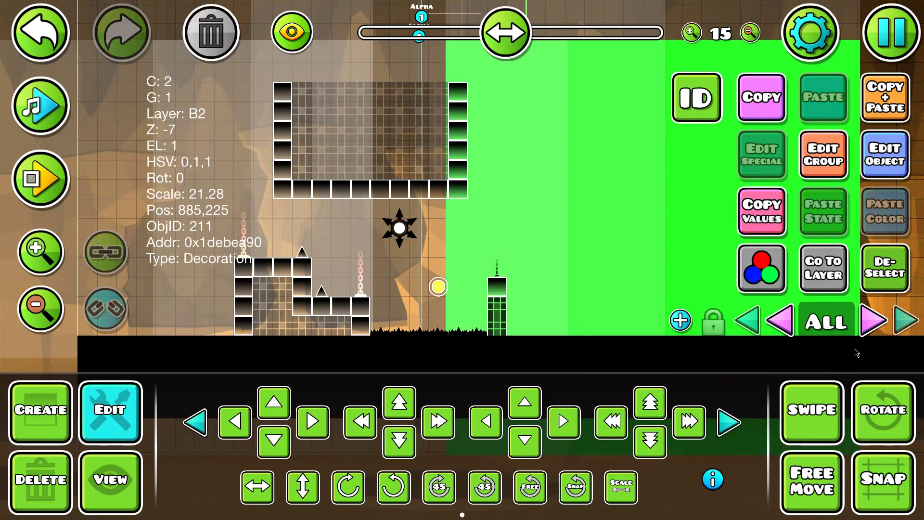
{"action": "left_click", "coordinate": [824, 269]}
{"action": "left_click", "coordinate": [39, 325]}
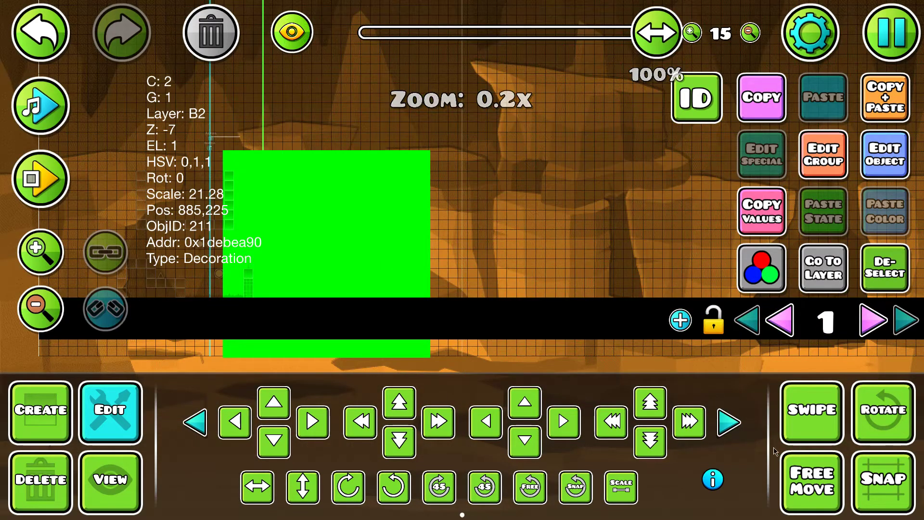
{"action": "key", "text": "shift"}
{"action": "left_click_drag", "start_coordinate": [10, 361], "coordinate": [737, 213]}
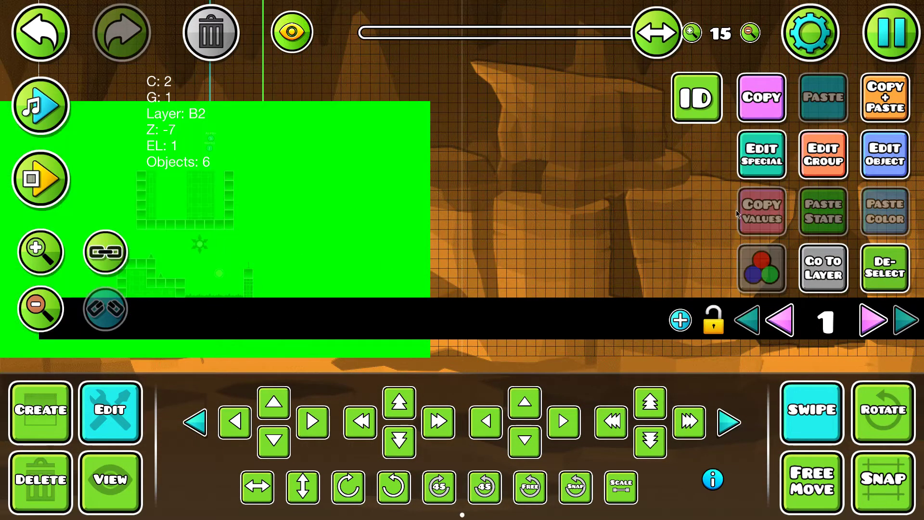
{"action": "left_click", "coordinate": [830, 161]}
{"action": "left_click", "coordinate": [589, 426]}
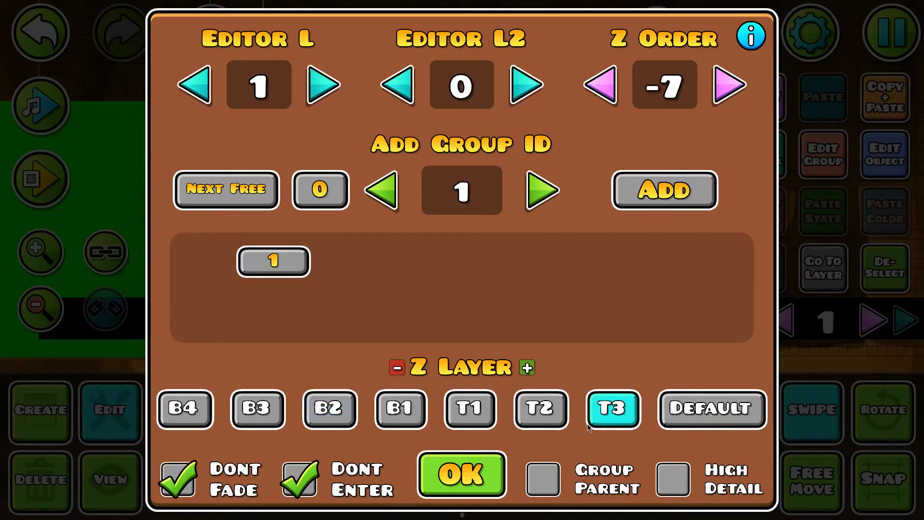
{"action": "left_click", "coordinate": [458, 482]}
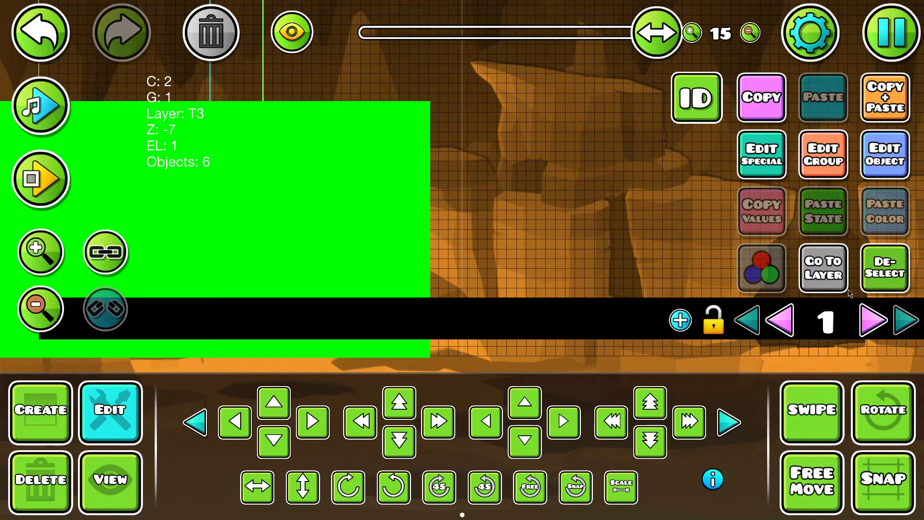
{"action": "left_click", "coordinate": [880, 282]}
{"action": "left_click", "coordinate": [780, 327]}
Play back the level again to check that the white overlay covers the structures in front
{"action": "left_click_drag", "start_coordinate": [156, 250], "coordinate": [473, 200]}
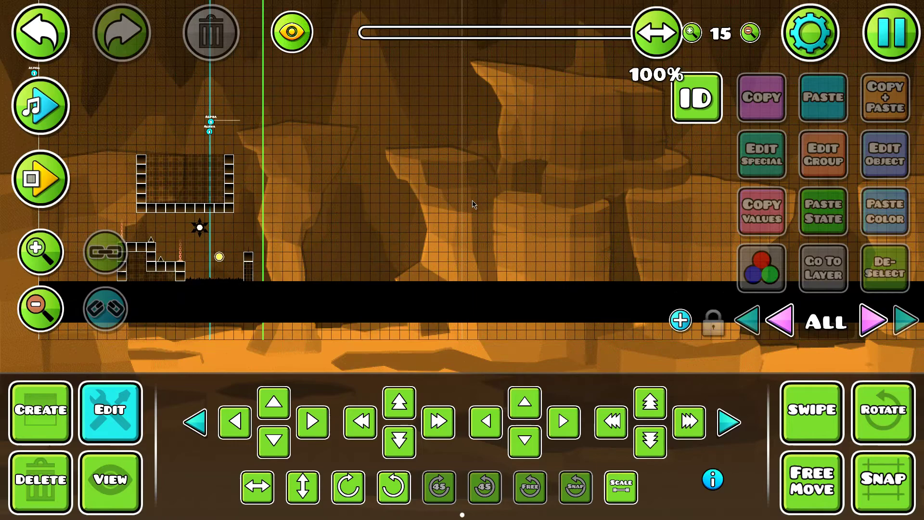
{"action": "left_click", "coordinate": [34, 260]}
{"action": "left_click", "coordinate": [65, 121]}
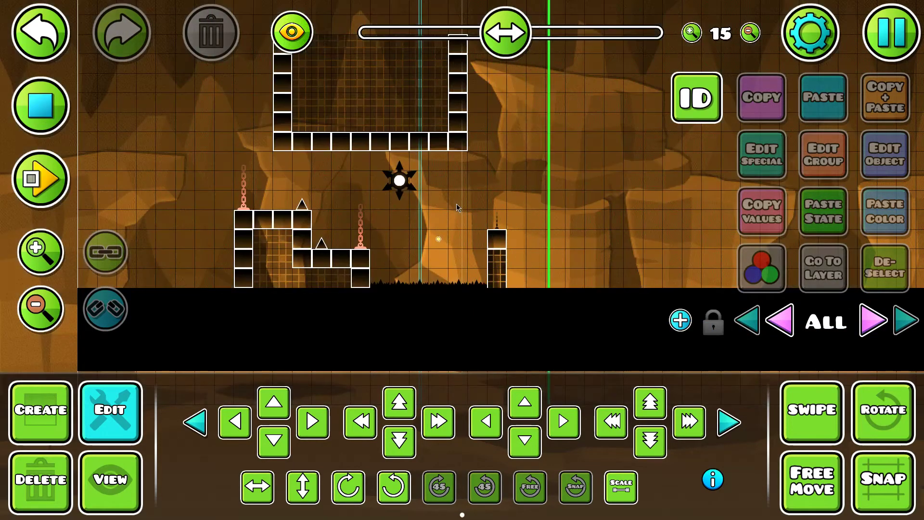
{"action": "left_click_drag", "start_coordinate": [456, 204], "coordinate": [389, 265]}
{"action": "left_click", "coordinate": [593, 215]}
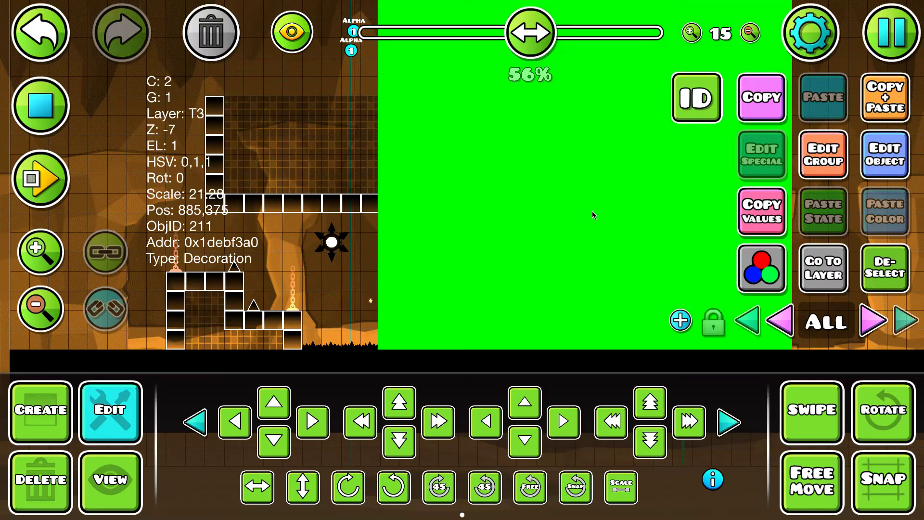
{"action": "double_click", "coordinate": [40, 117]}
{"action": "left_click", "coordinate": [867, 280]}
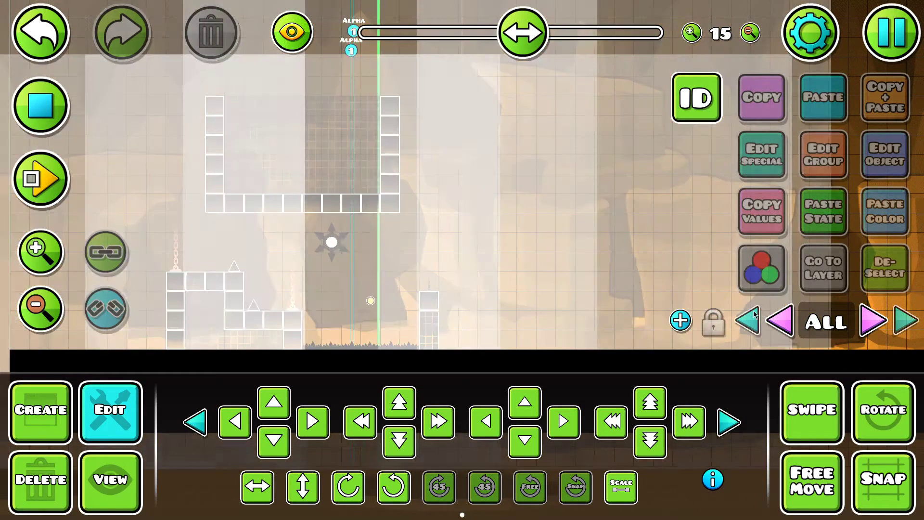
Delete the large white blocks covering the area to the right of the two Alpha triggers
{"action": "left_click", "coordinate": [602, 212]}
{"action": "key", "text": "Delete"}
{"action": "left_click_drag", "start_coordinate": [541, 68], "coordinate": [602, 184]}
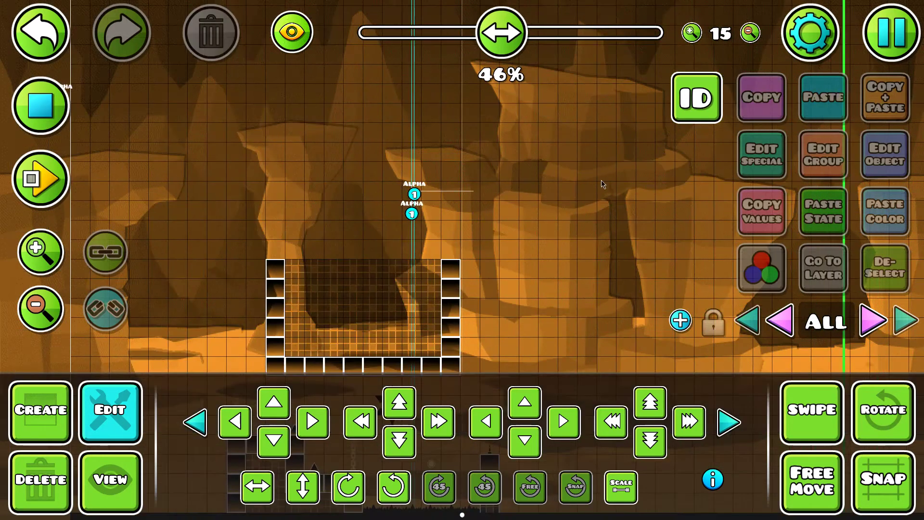
{"action": "left_click", "coordinate": [666, 165]}
{"action": "left_click", "coordinate": [218, 45]}
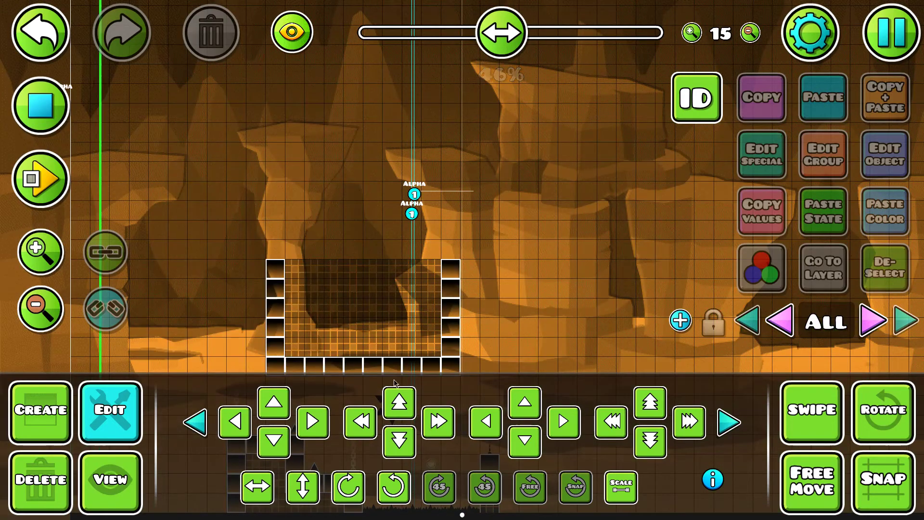
Delete the large white blocks covering the area around the level start
{"action": "scroll", "coordinate": [277, 239], "scroll_direction": "down", "scroll_amount": 4}
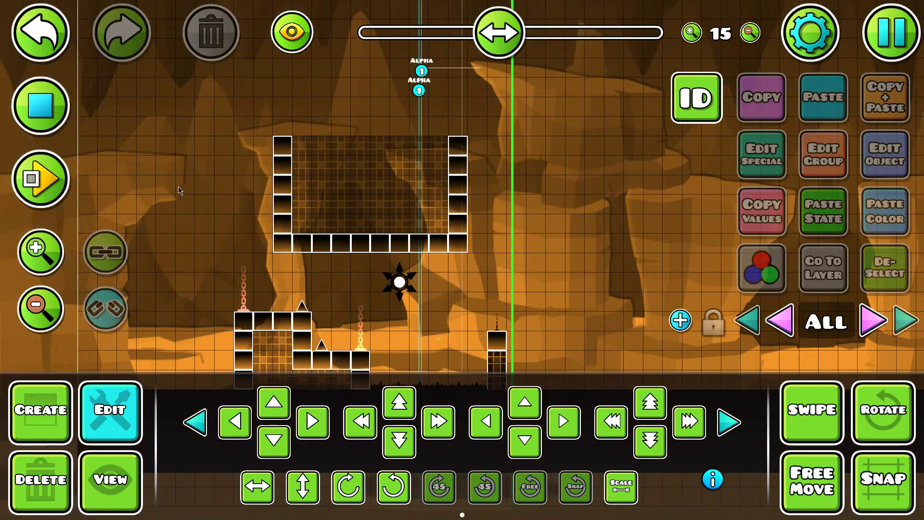
{"action": "left_click", "coordinate": [125, 143]}
{"action": "left_click", "coordinate": [214, 44]}
{"action": "left_click", "coordinate": [128, 108]}
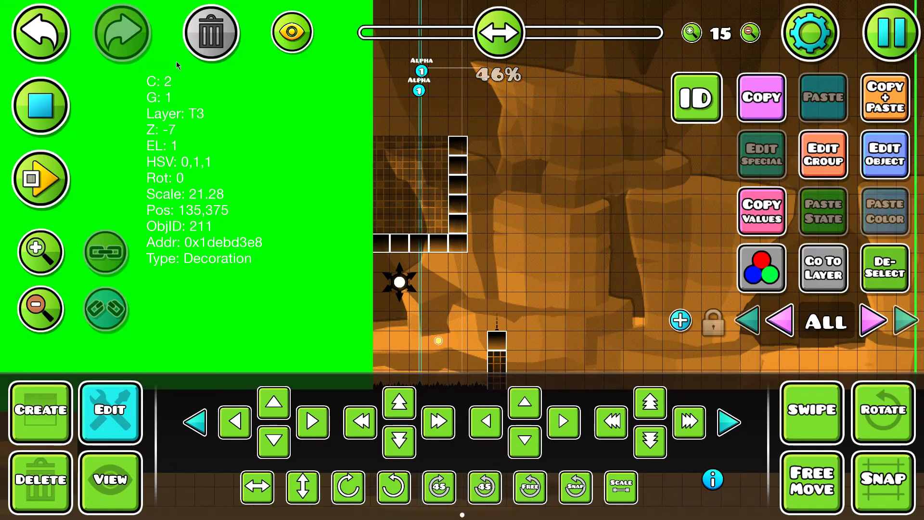
{"action": "left_click", "coordinate": [212, 44]}
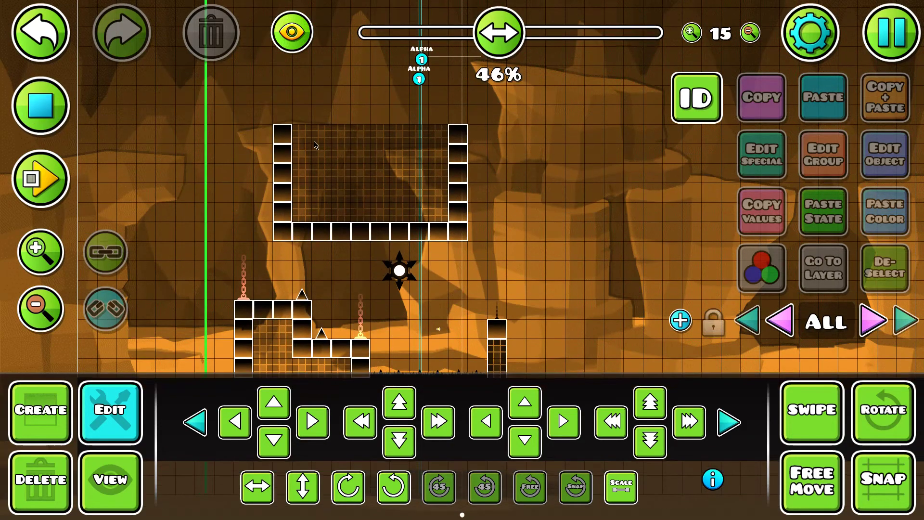
{"action": "scroll", "coordinate": [221, 221], "scroll_direction": "down", "scroll_amount": 1}
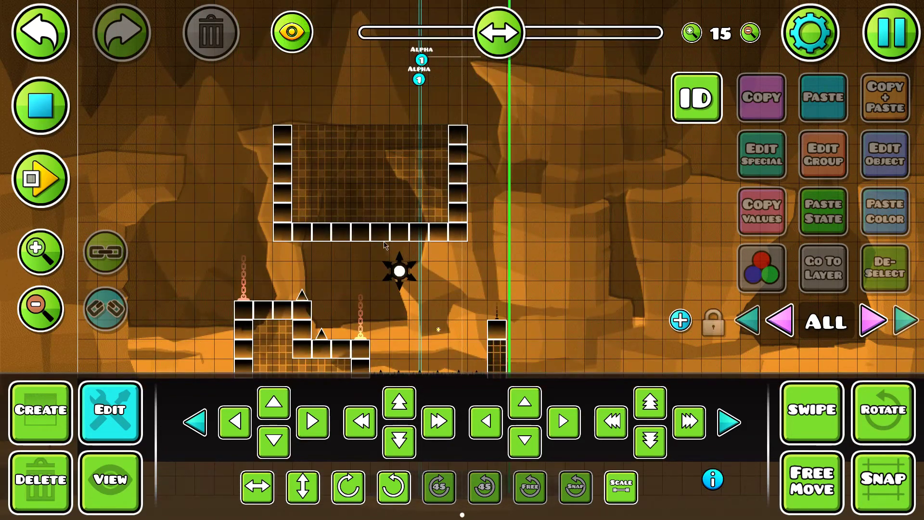
Delete the large group 1 block covering the area around the hanging brick structure below the Alpha triggers
{"action": "scroll", "coordinate": [221, 218], "scroll_direction": "up", "scroll_amount": 4}
{"action": "left_click", "coordinate": [368, 104]}
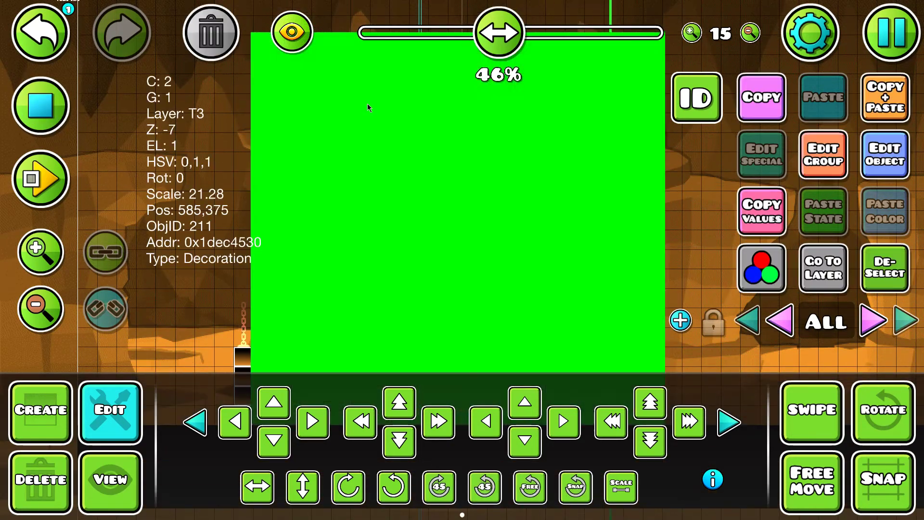
{"action": "left_click", "coordinate": [211, 38]}
{"action": "scroll", "coordinate": [541, 237], "scroll_direction": "down", "scroll_amount": 8}
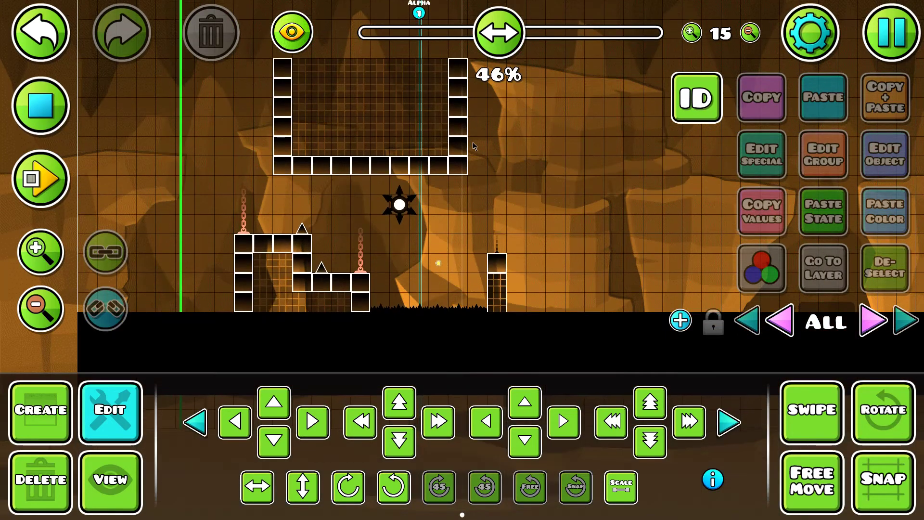
Lengthen the upper Alpha trigger's fade time to about 0.5, keeping it on group 1 with zero opacity
{"action": "scroll", "coordinate": [477, 226], "scroll_direction": "up", "scroll_amount": 6}
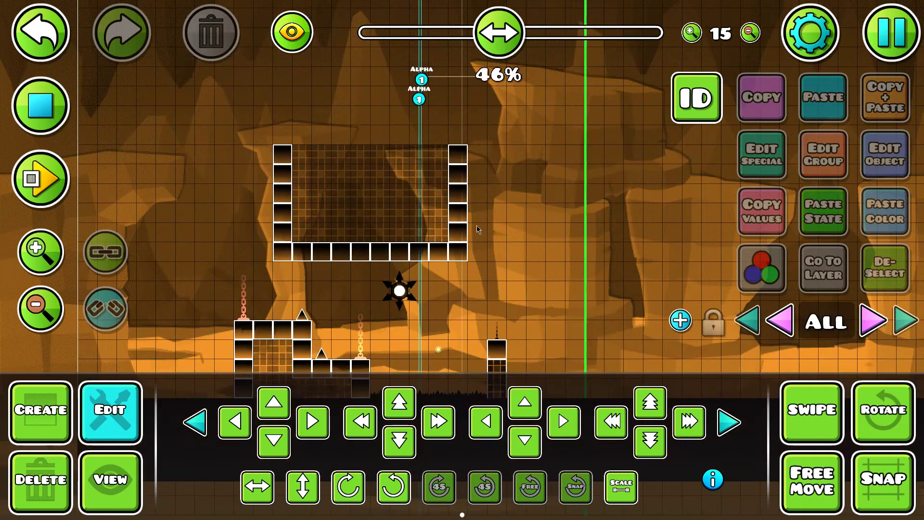
{"action": "left_click", "coordinate": [421, 79]}
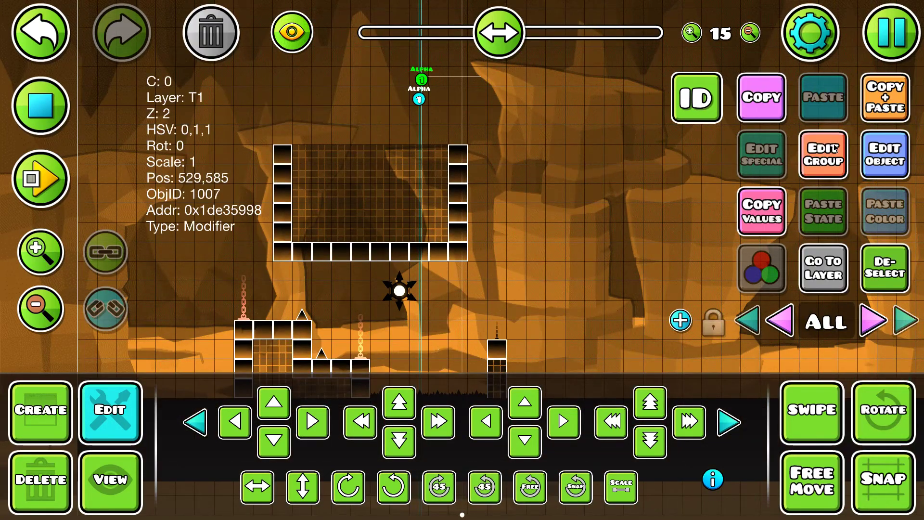
{"action": "left_click", "coordinate": [873, 158]}
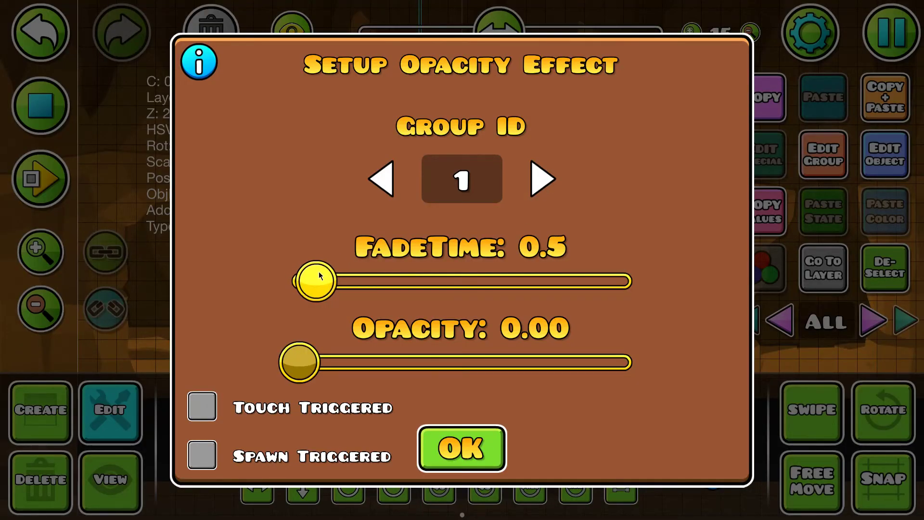
{"action": "left_click_drag", "start_coordinate": [319, 271], "coordinate": [321, 272]}
{"action": "left_click", "coordinate": [430, 440]}
Stop the playback preview and move the two Alpha triggers slightly farther apart horizontally
{"action": "left_click", "coordinate": [42, 114]}
{"action": "scroll", "coordinate": [360, 215], "scroll_direction": "up", "scroll_amount": 4}
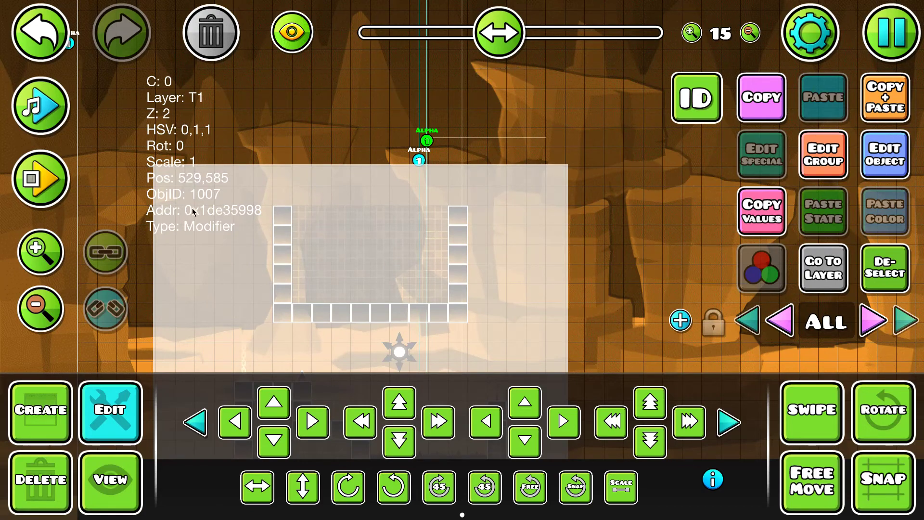
{"action": "scroll", "coordinate": [505, 268], "scroll_direction": "down", "scroll_amount": 4}
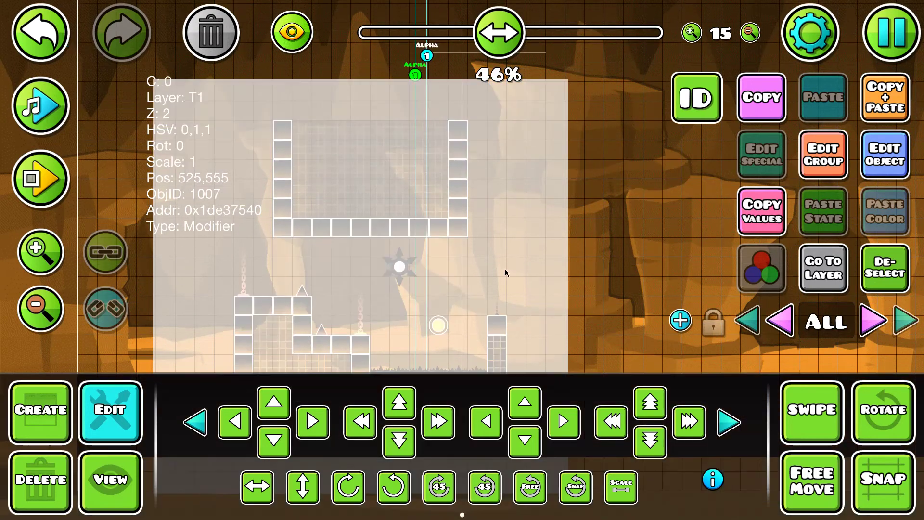